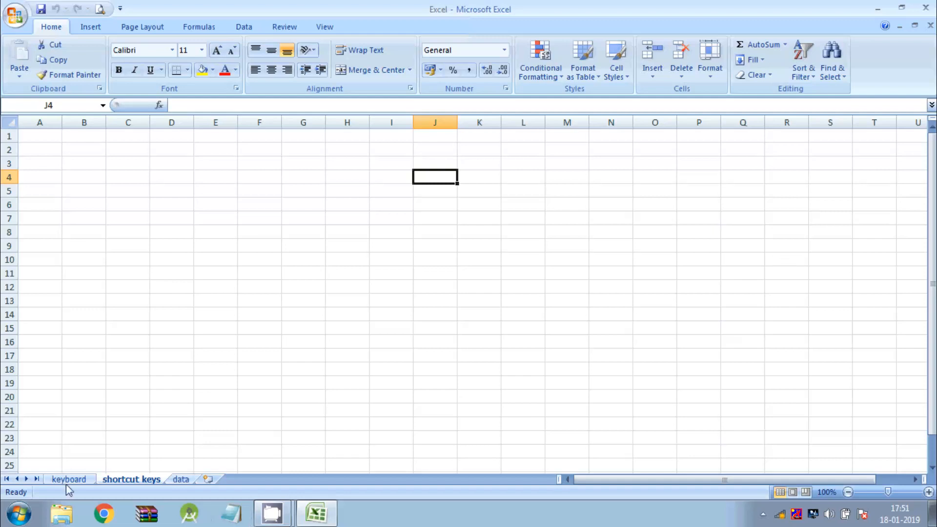
# - Enter the column headers Date in cell A1 and Region in cell B1 of the shortcut keys sheet
pyautogui.click(40, 138)
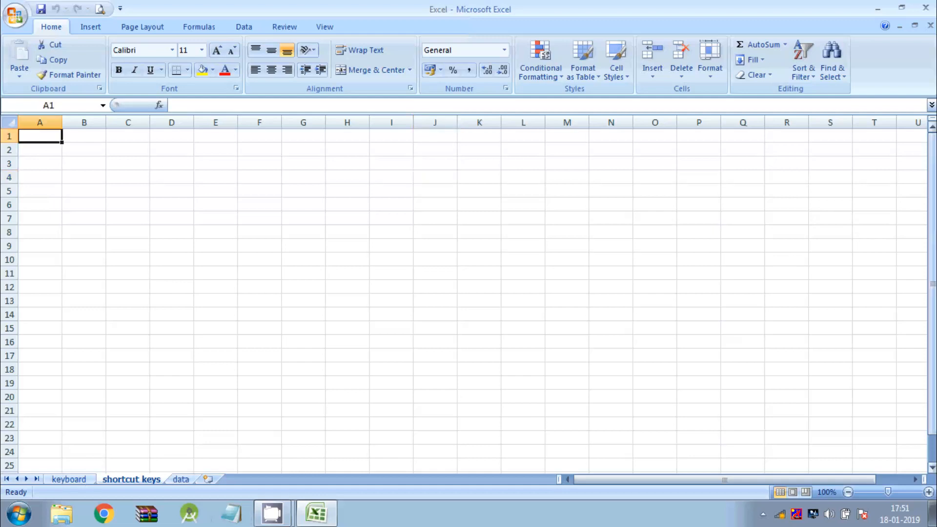
pyautogui.click(933, 213)
pyautogui.write('Date')
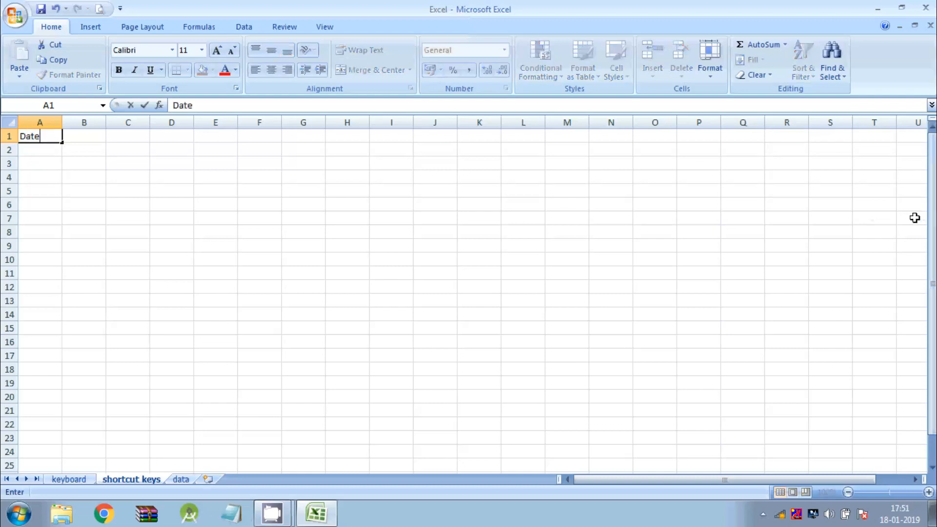
pyautogui.press('Tab')
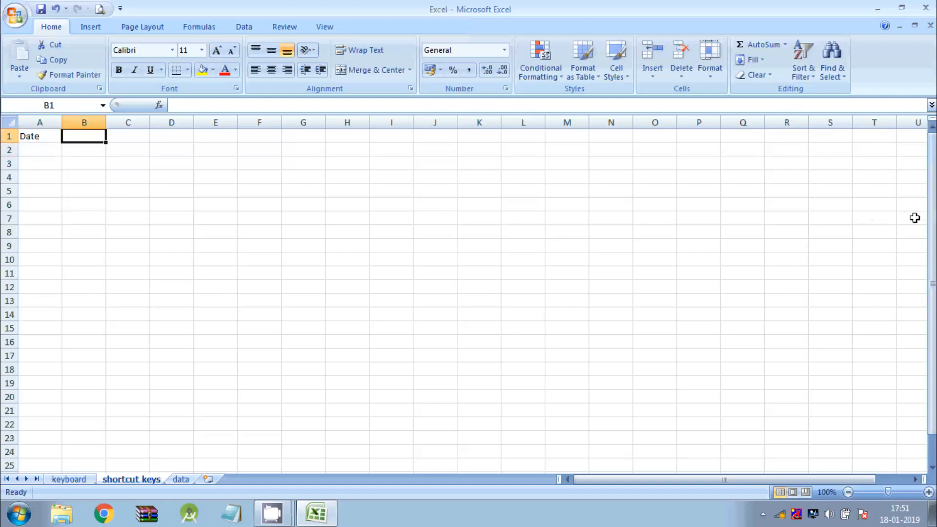
pyautogui.write('REgion')
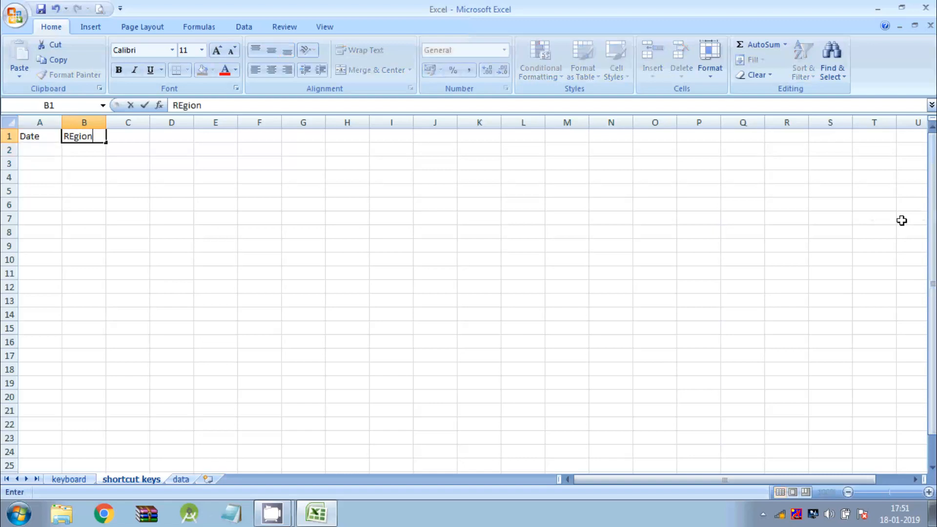
pyautogui.press('Return')
pyautogui.press('Up')
pyautogui.press('Right')
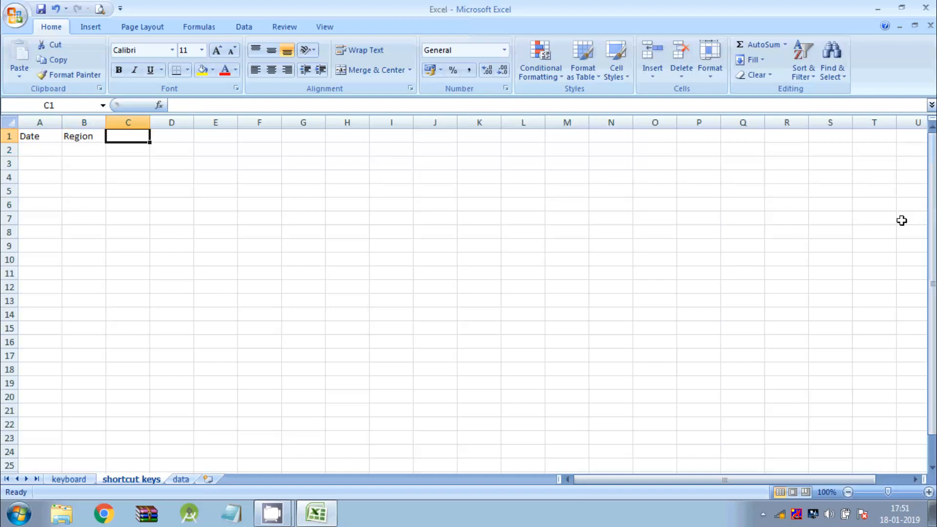
# - Add the column headers Rep in cell C1 and Item in cell D1
pyautogui.write('Rep')
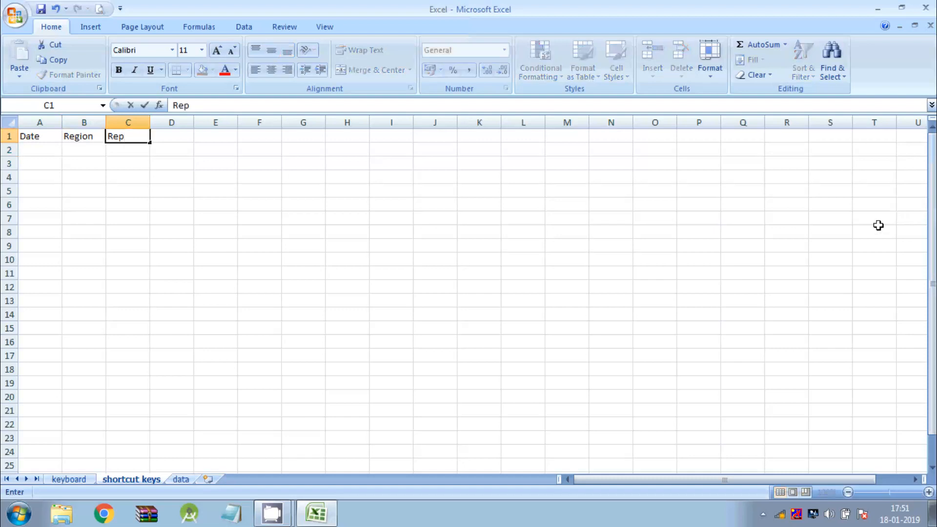
pyautogui.press('Return')
pyautogui.press('Up')
pyautogui.press('Right')
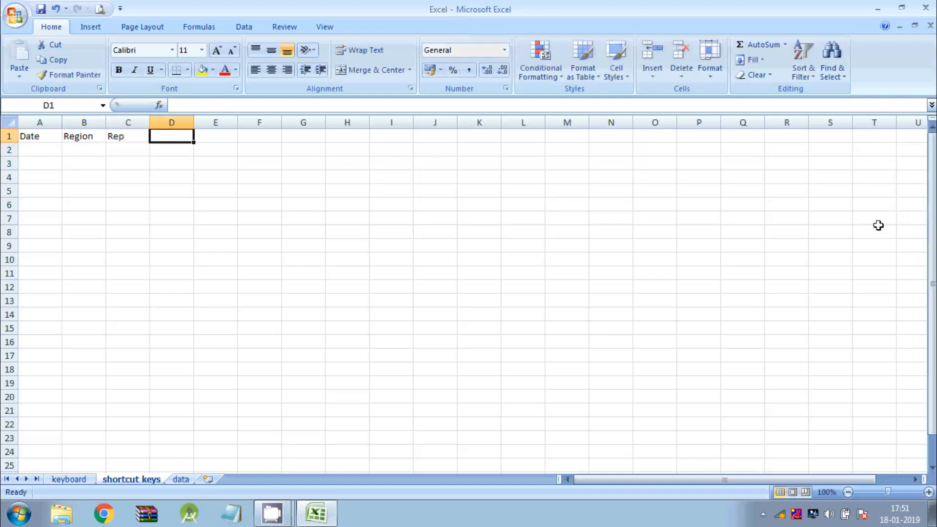
pyautogui.write('Item')
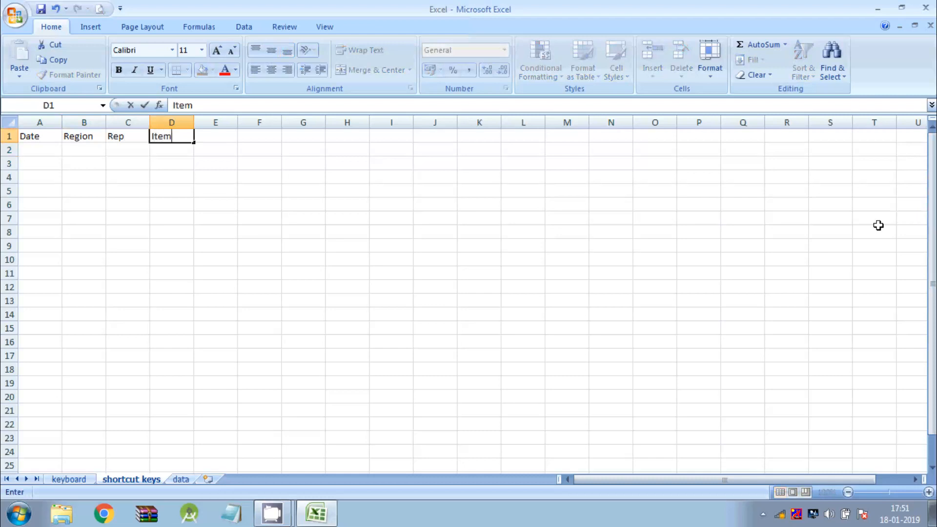
pyautogui.press('Tab')
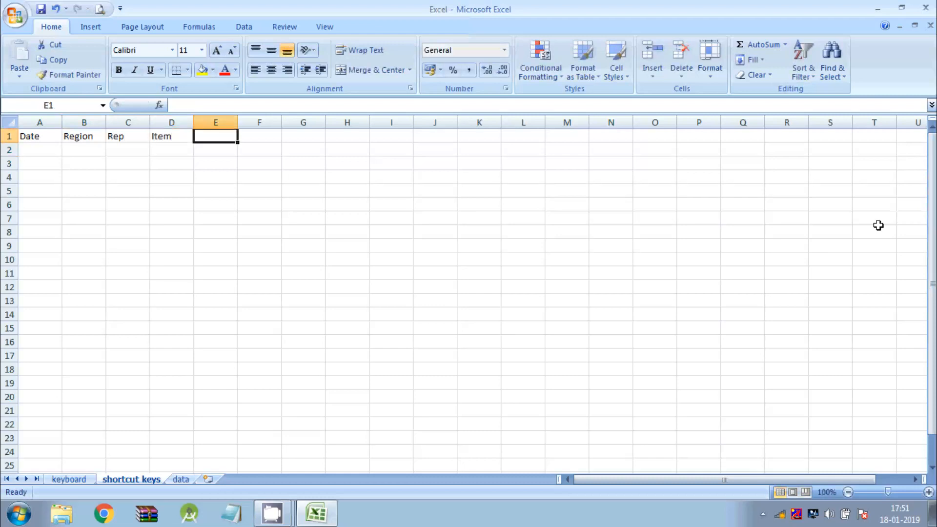
# - Add the column headers Units in cell E1 and Unit Cost in cell F1
pyautogui.write('Units')
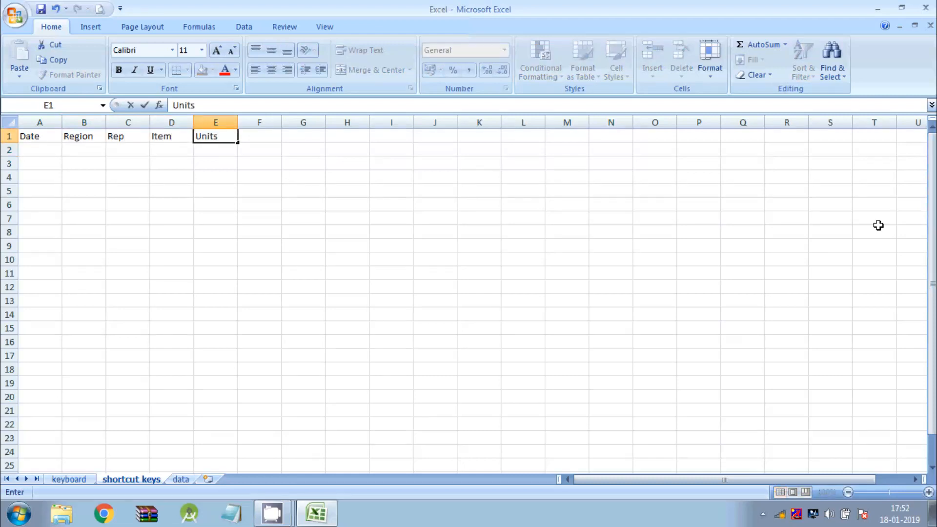
pyautogui.press('Tab')
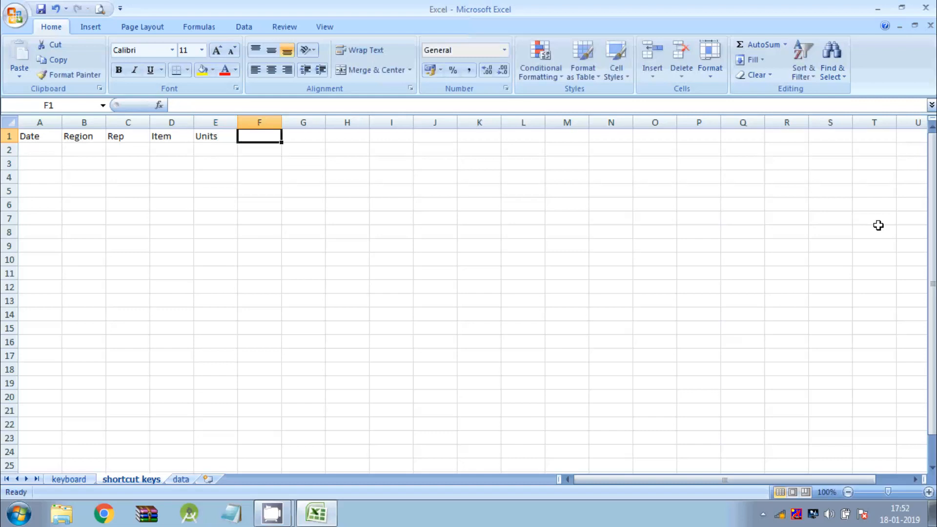
pyautogui.write('Unit Cost')
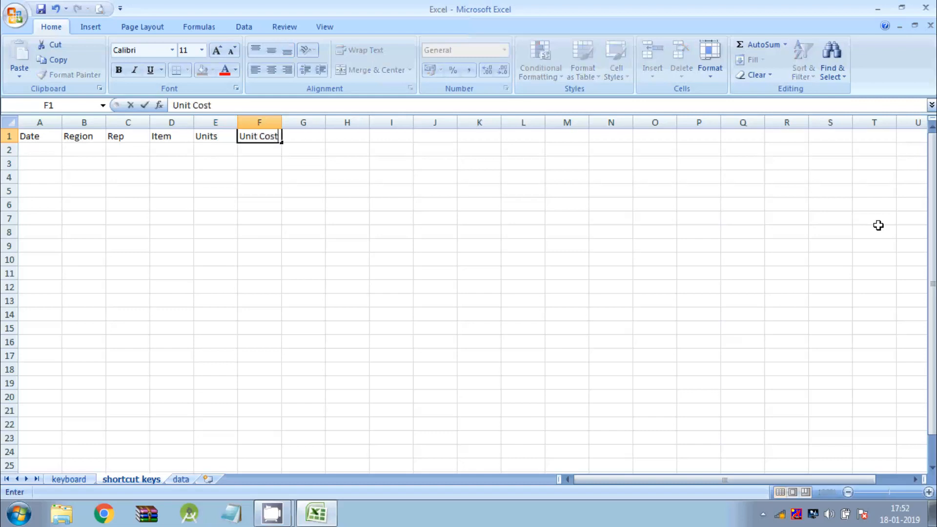
pyautogui.press('Tab')
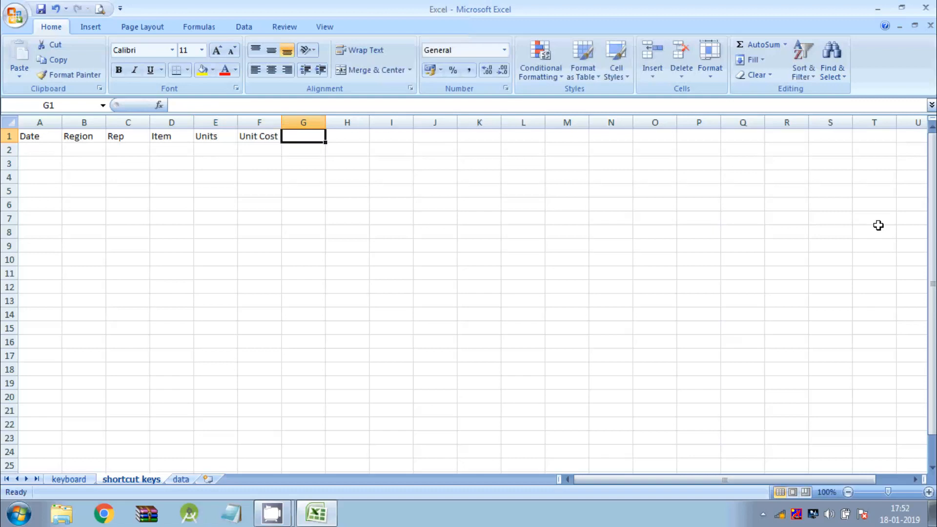
pyautogui.keyDown('shift'); pyautogui.click(879, 226); pyautogui.keyUp('shift')
pyautogui.write('o')
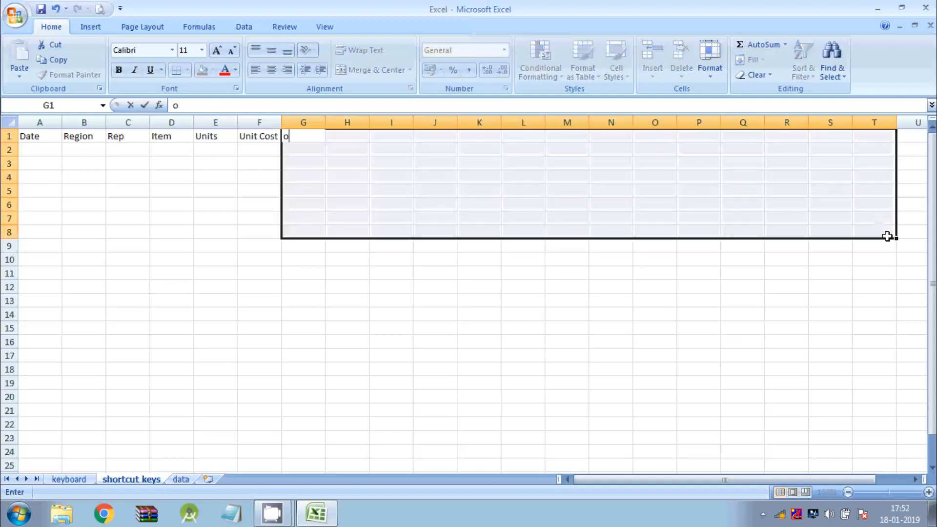
pyautogui.press('Up')
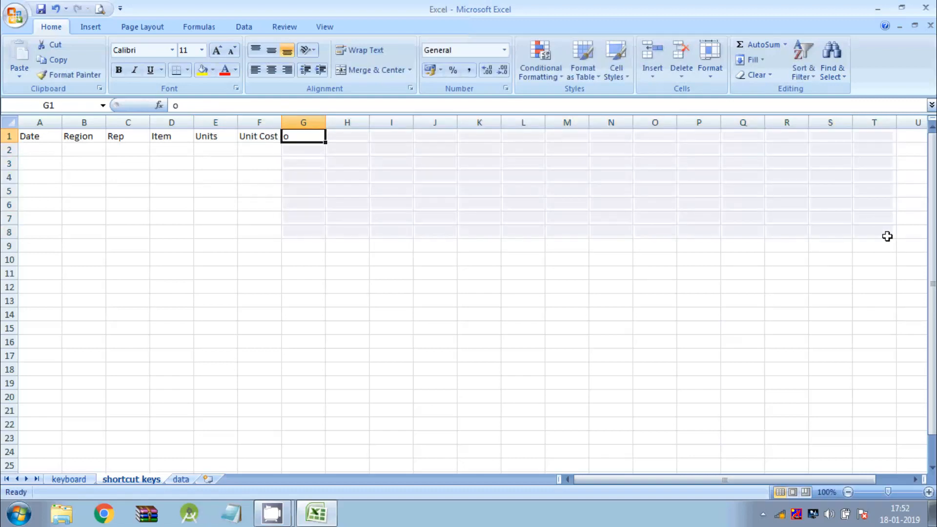
# - Enter Total as the last column header in cell G1
pyautogui.write('Total')
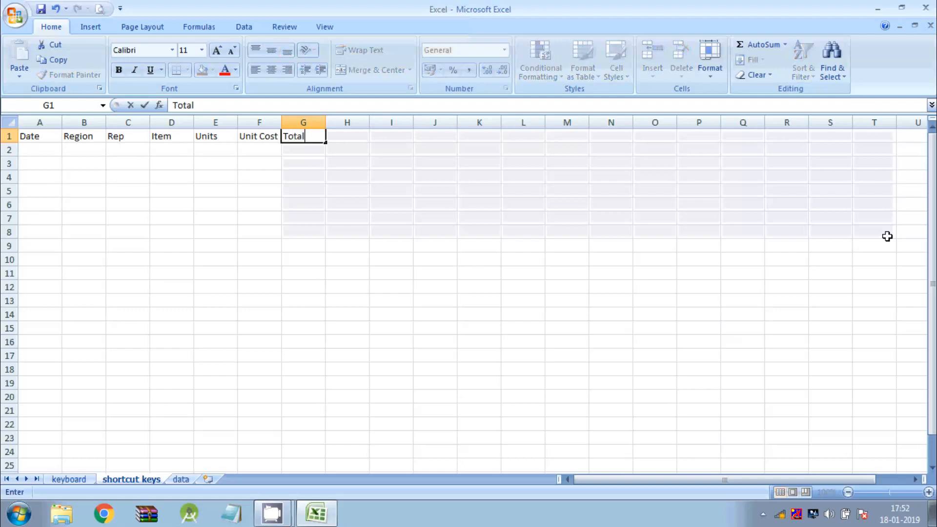
pyautogui.press('Return')
pyautogui.press('Up')
pyautogui.press('Down')
# - Start the first record in row 2 with the date 1/1/2019 in A2 and the region East in B2
pyautogui.press('Left')
pyautogui.press('Left')
pyautogui.press('Left')
pyautogui.press('Left')
pyautogui.press('Left')
pyautogui.press('Left')
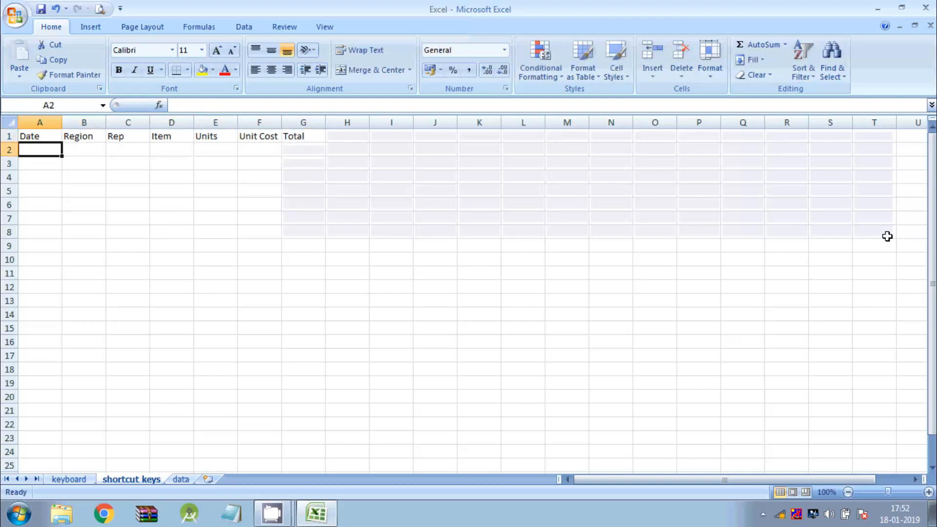
pyautogui.write('1/1')
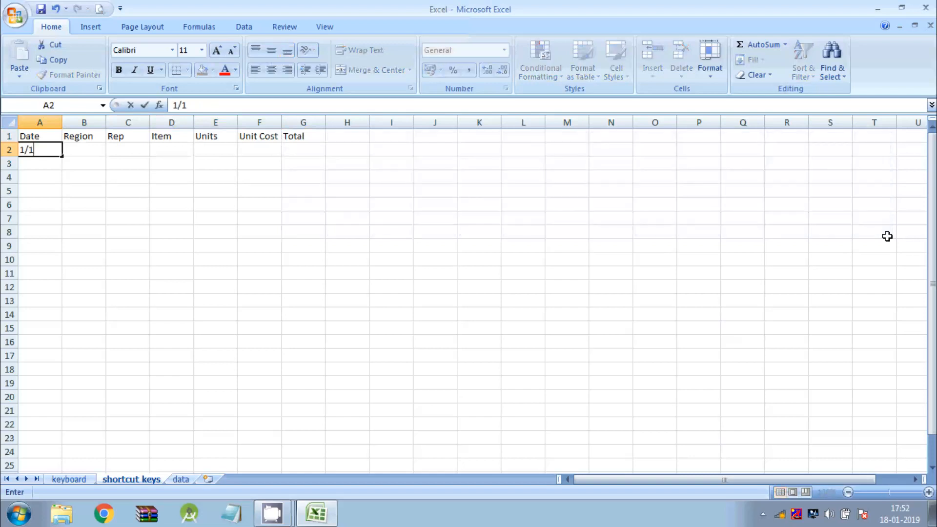
pyautogui.write('/2019')
pyautogui.press('Tab')
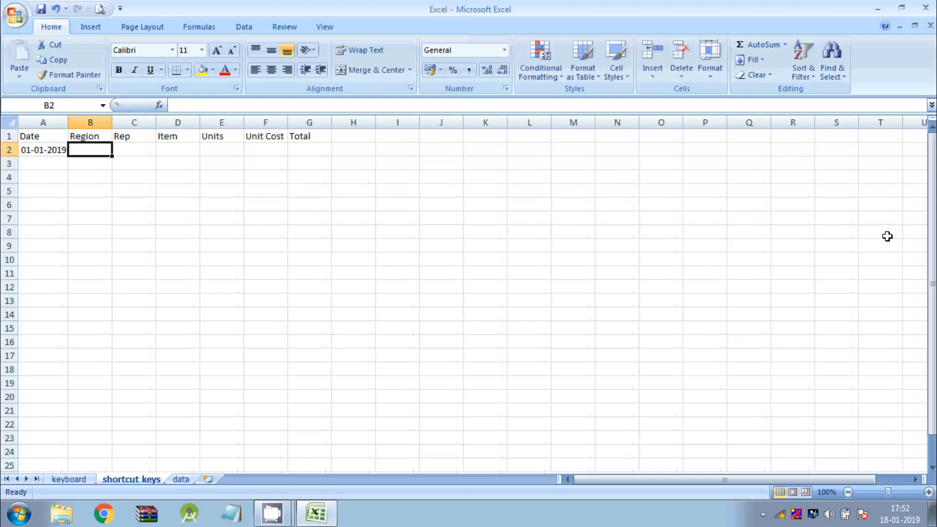
pyautogui.write('East')
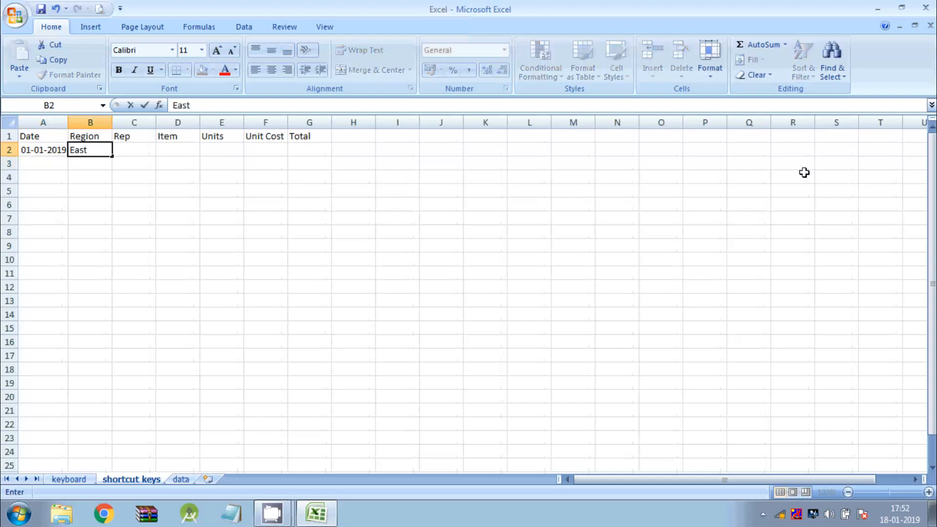
pyautogui.press('Tab')
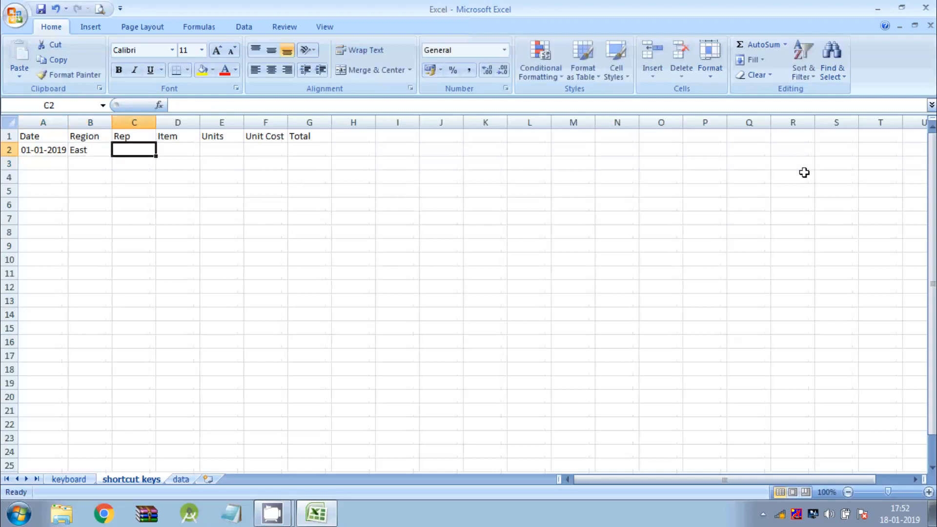
# - Fill in the representative's name in C2 and the item Pencil in D2
pyautogui.write('Jons')
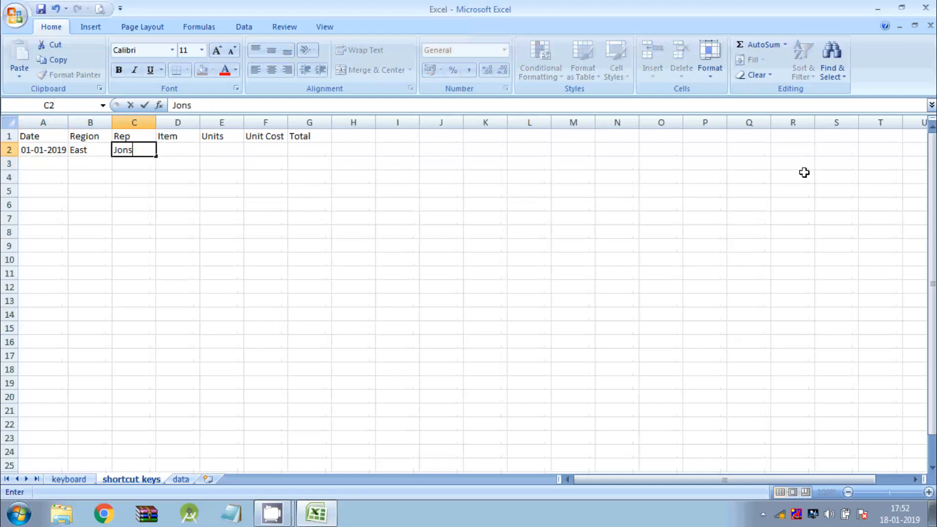
pyautogui.press('BackSpace')
pyautogui.write('es')
pyautogui.press('Tab')
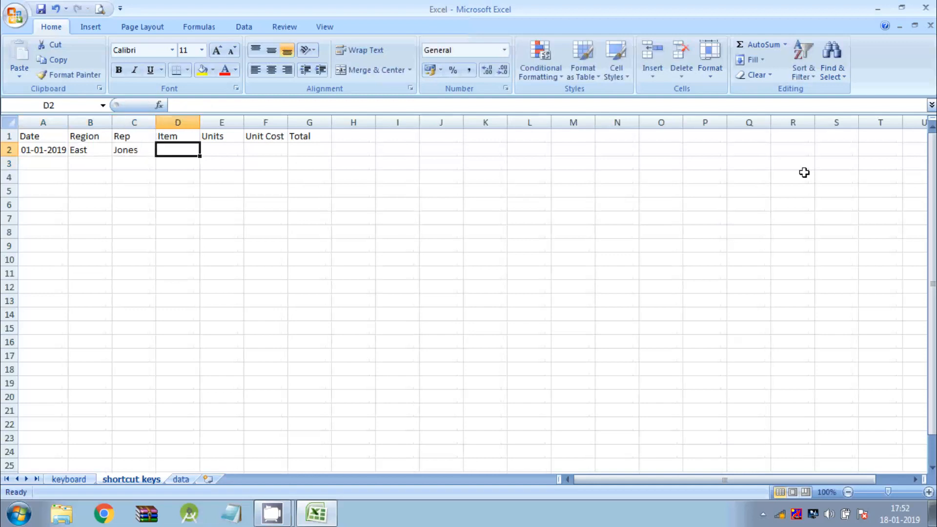
pyautogui.write('Pencil')
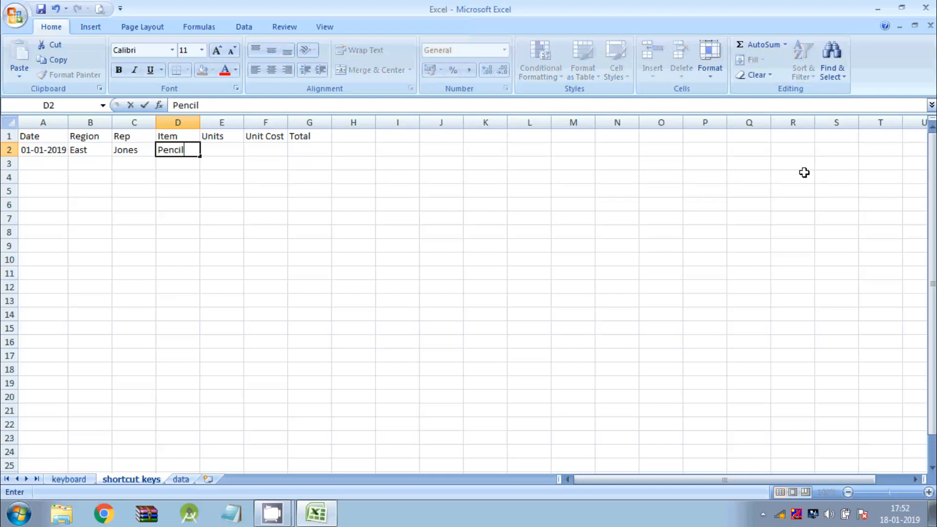
pyautogui.press('Tab')
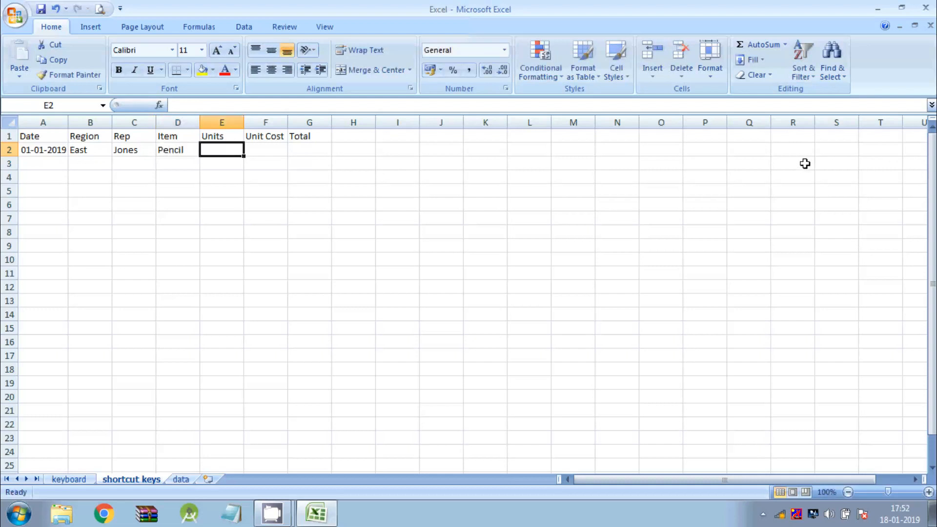
# - Enter 95 units in E2 and a unit cost of 2 in F2
pyautogui.write('95')
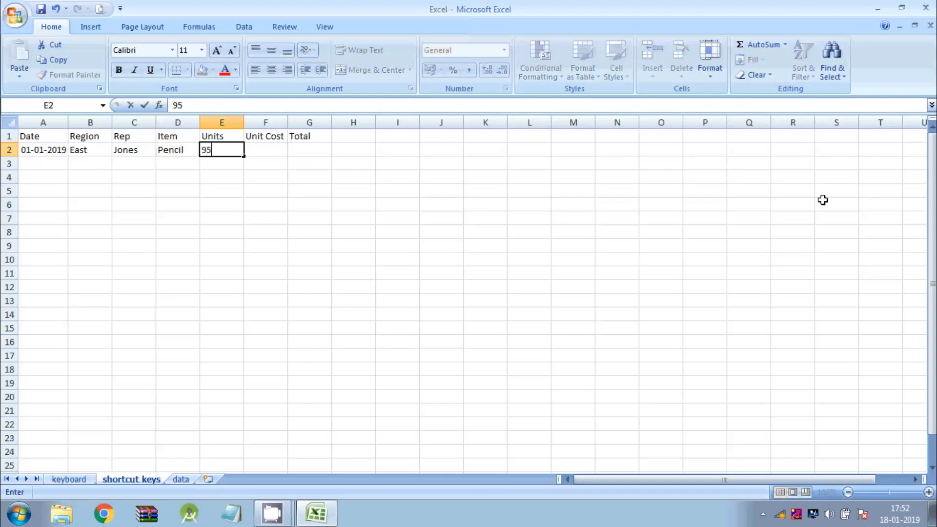
pyautogui.press('Tab')
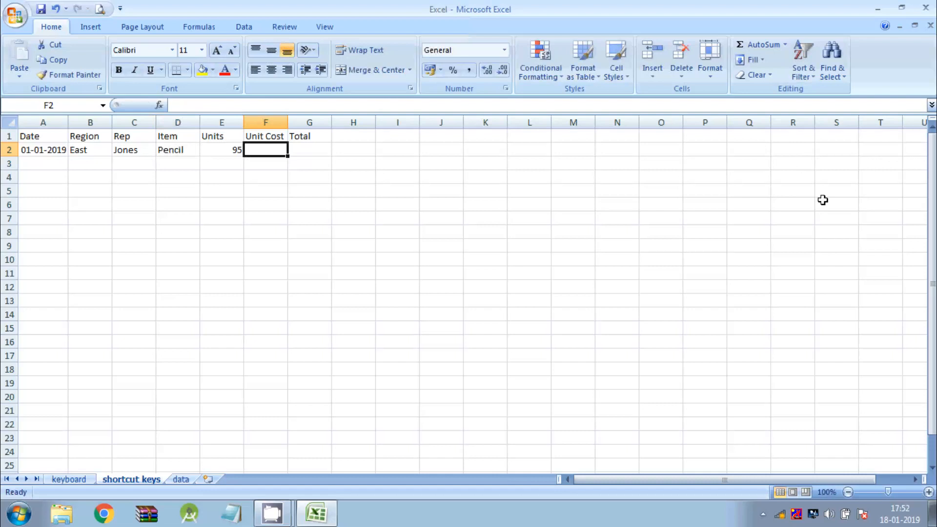
pyautogui.write('2')
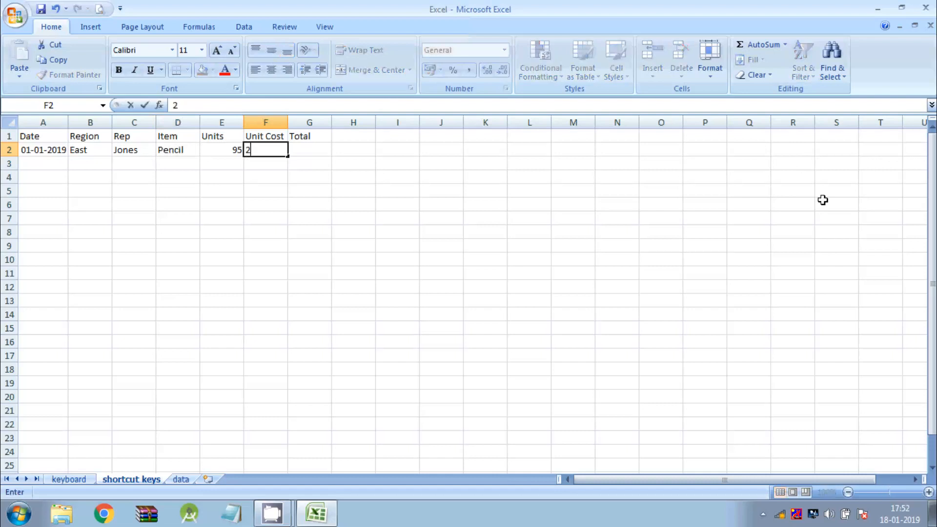
pyautogui.press('Tab')
# - Calculate the first record's total in G2 with the formula =E2*F2
pyautogui.write('=')
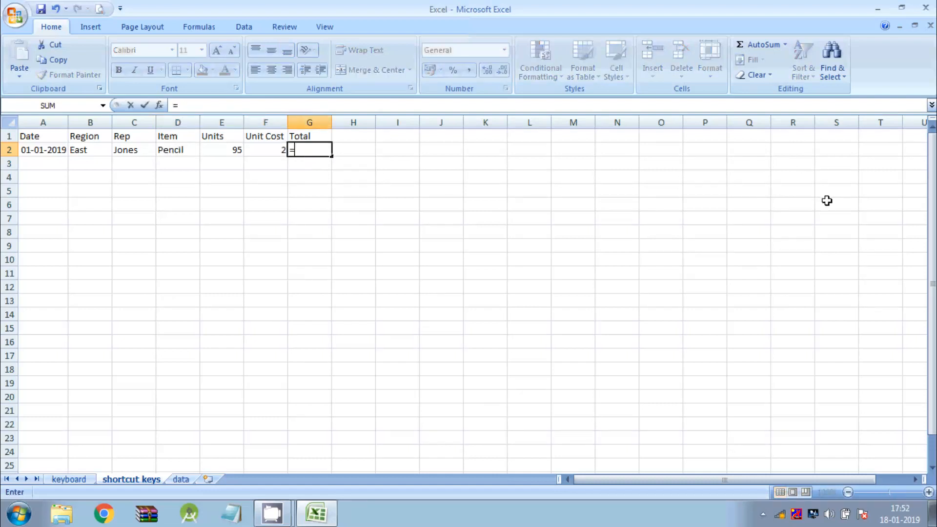
pyautogui.press('Left')
pyautogui.press('Left')
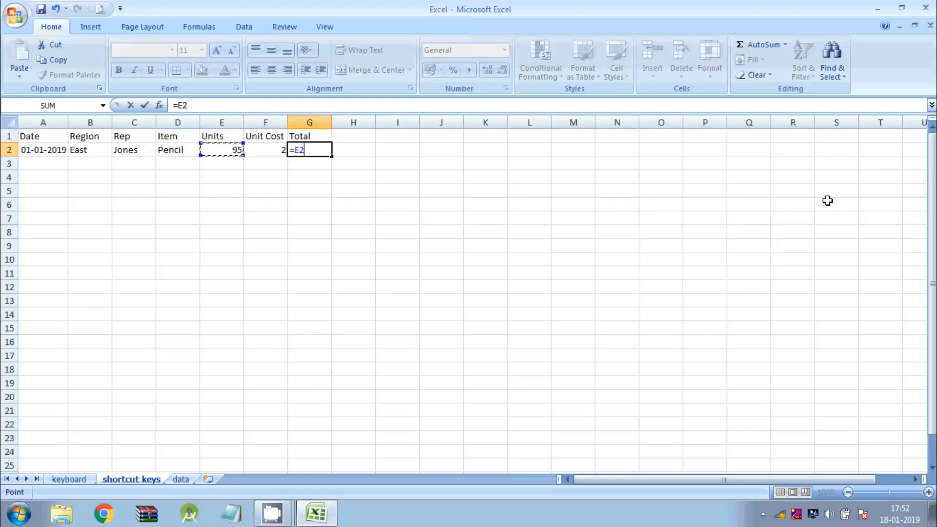
pyautogui.write('*')
pyautogui.press('Left')
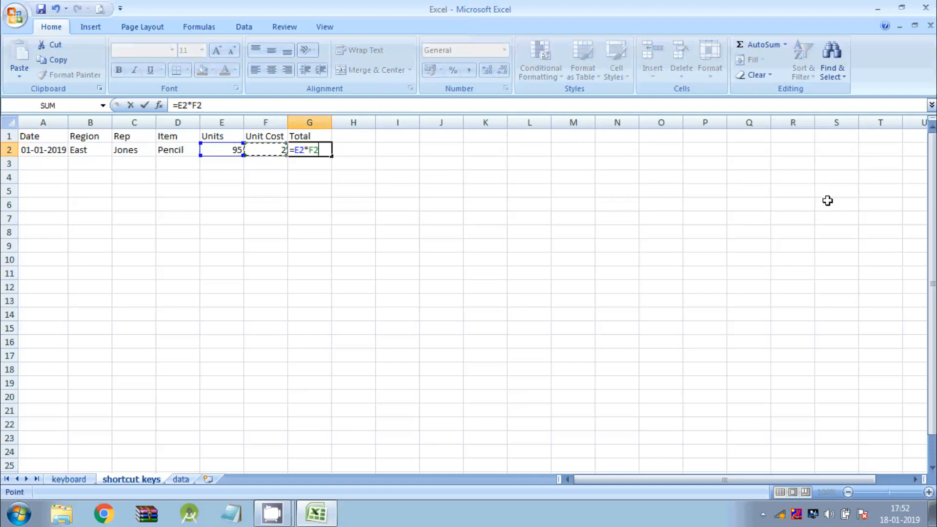
pyautogui.press('Return')
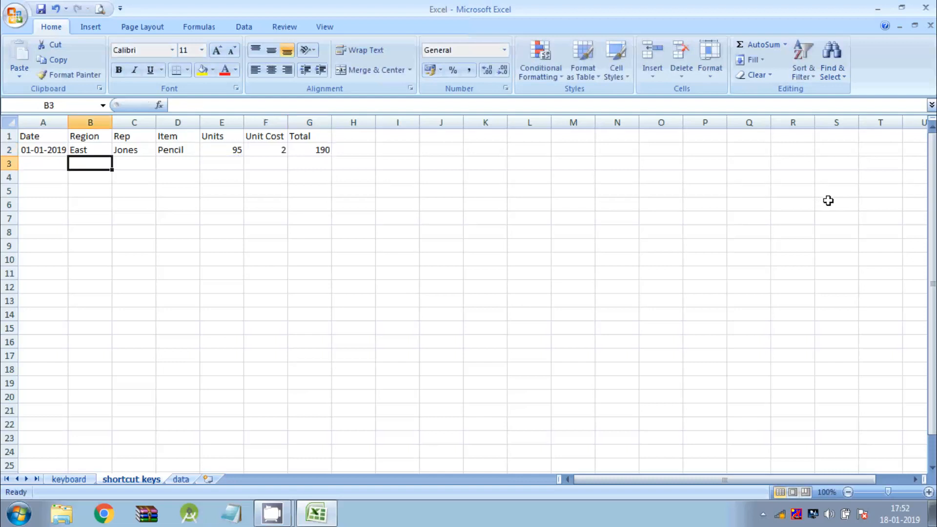
# - Begin the second record by entering the date 2/1/2019 in cell A3
pyautogui.press('Left')
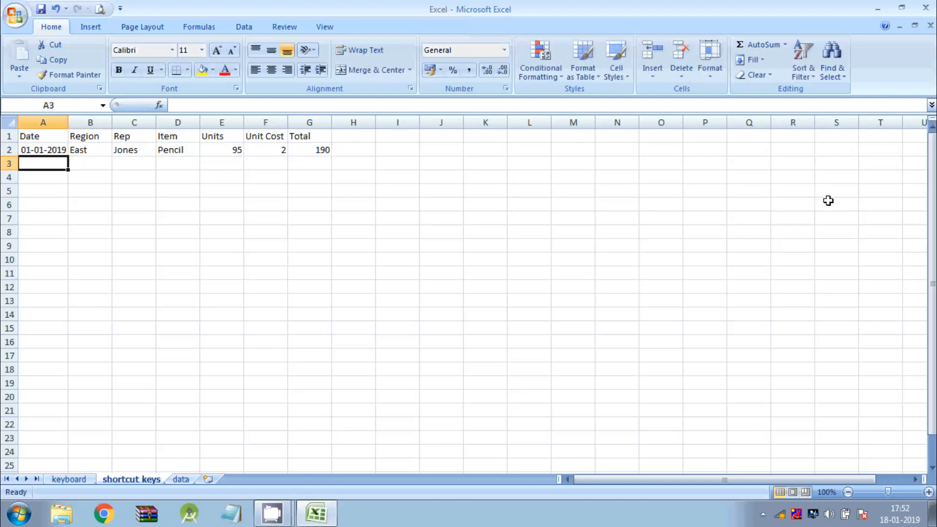
pyautogui.write('2')
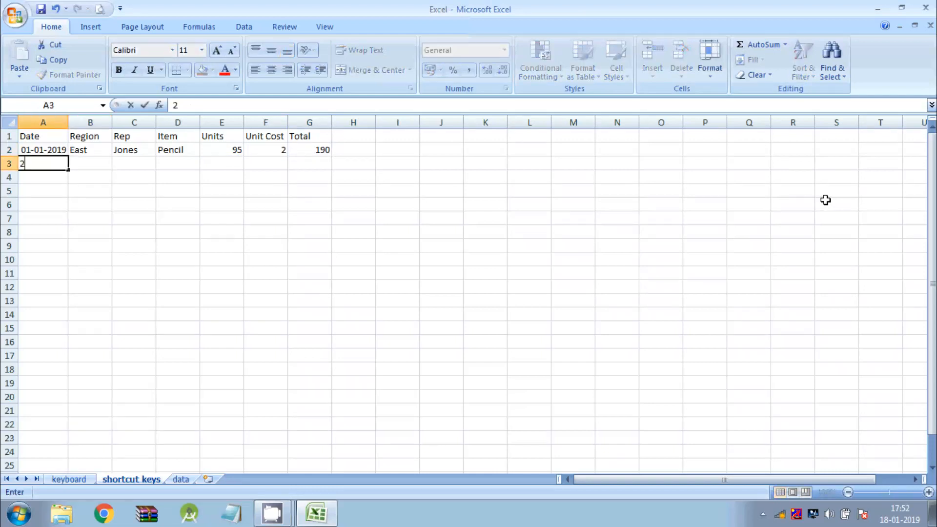
pyautogui.write('/1/2019')
pyautogui.press('Tab')
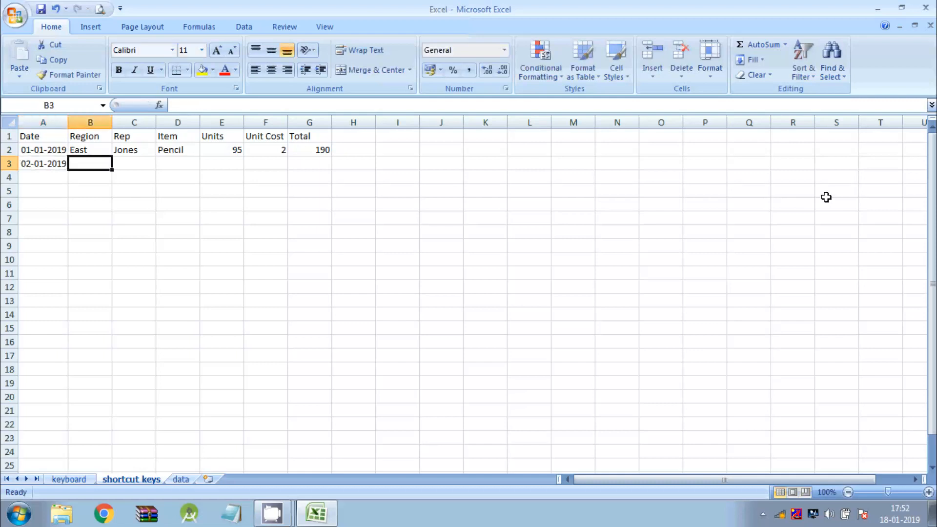
# - Enter the region central in B3 and the representative's name in C3 for the second record
pyautogui.write('centra')
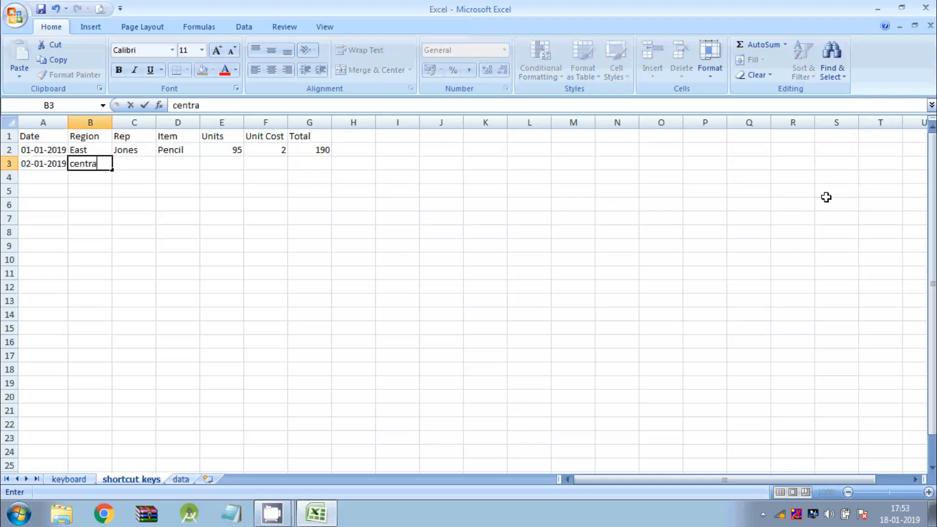
pyautogui.write('l')
pyautogui.press('Tab')
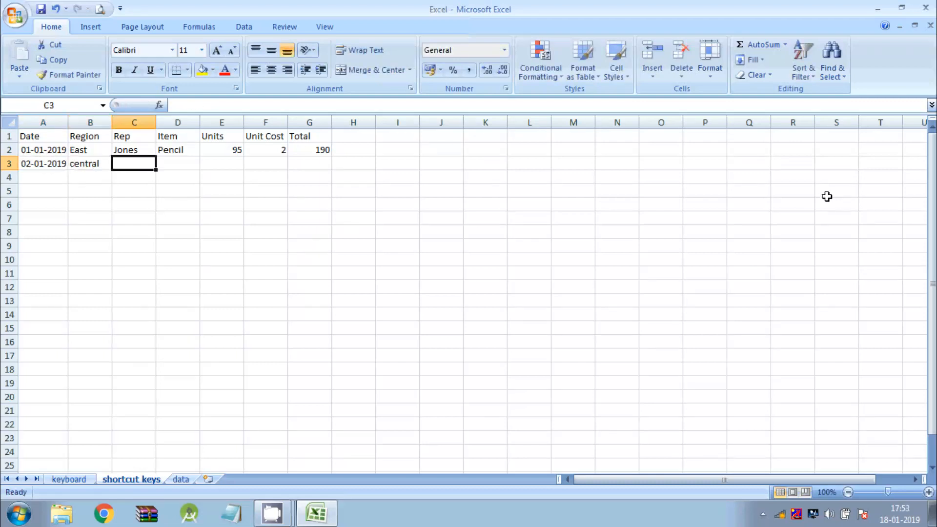
pyautogui.write('will')
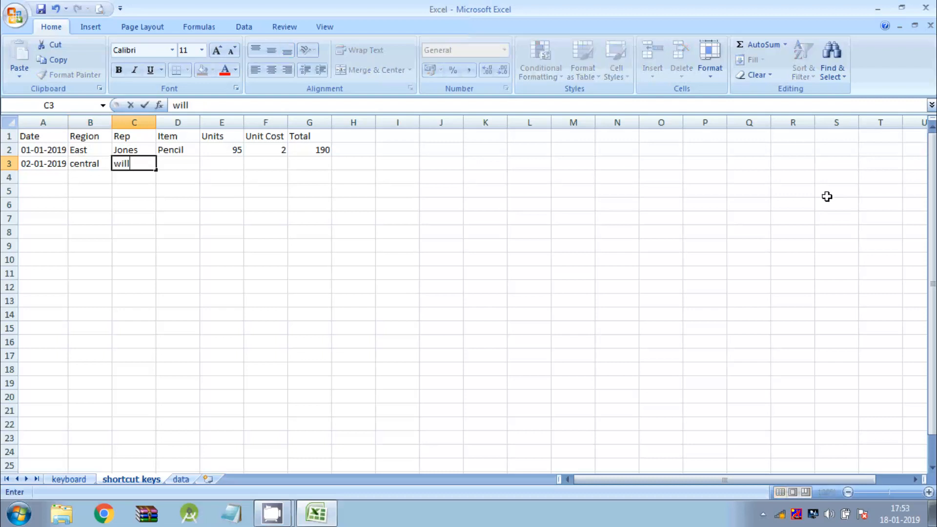
pyautogui.write('iam')
pyautogui.press('Tab')
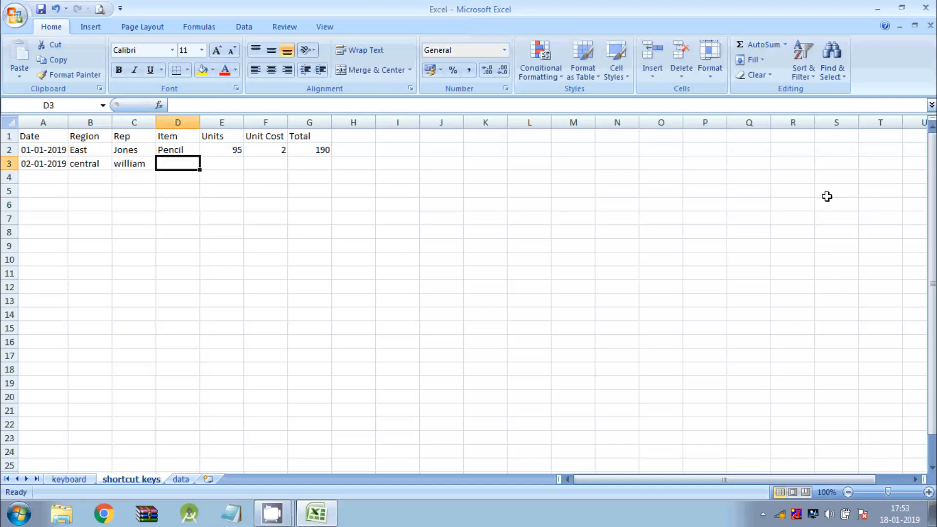
# - Enter the item binder in D3 and 50 units in E3
pyautogui.write('binb')
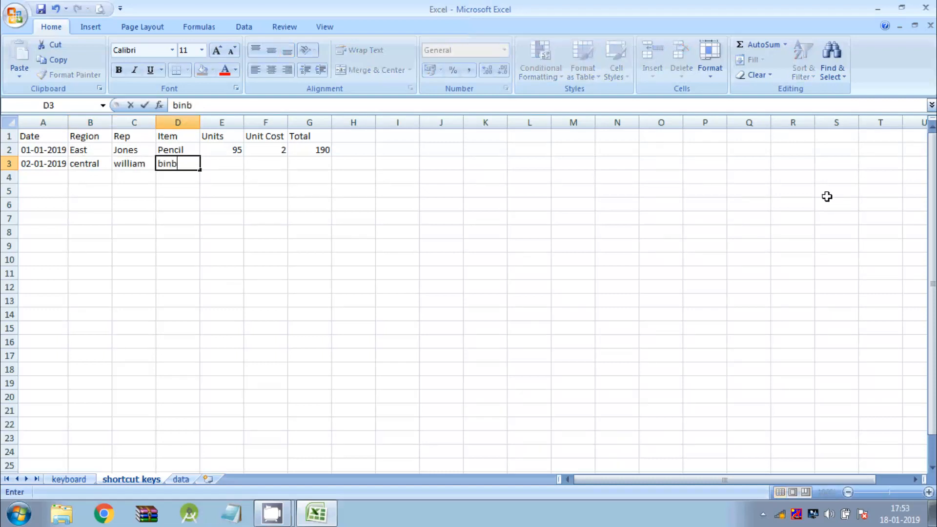
pyautogui.press('BackSpace')
pyautogui.write('der')
pyautogui.press('Tab')
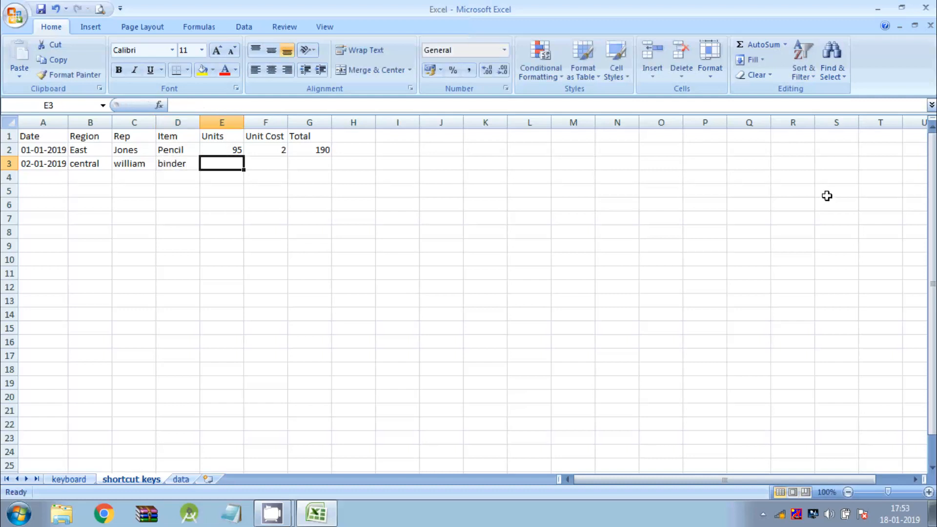
pyautogui.write('50')
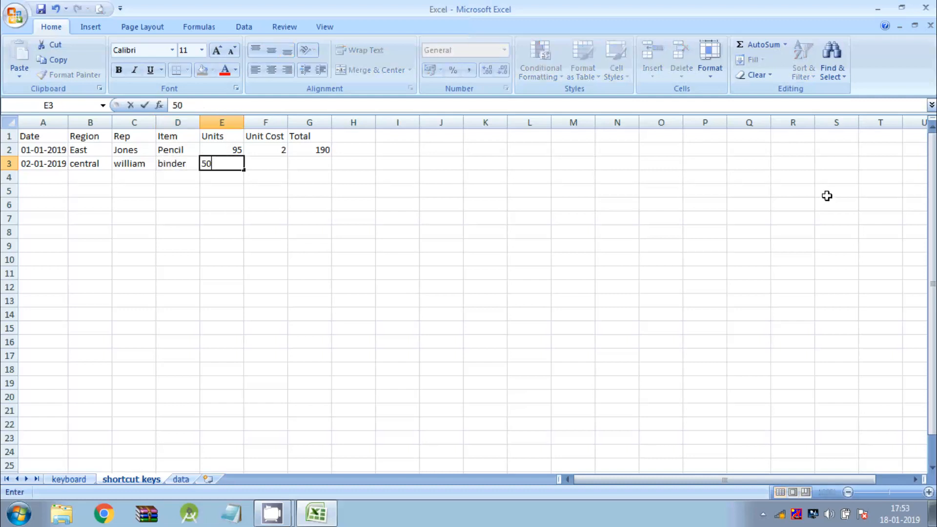
pyautogui.press('Tab')
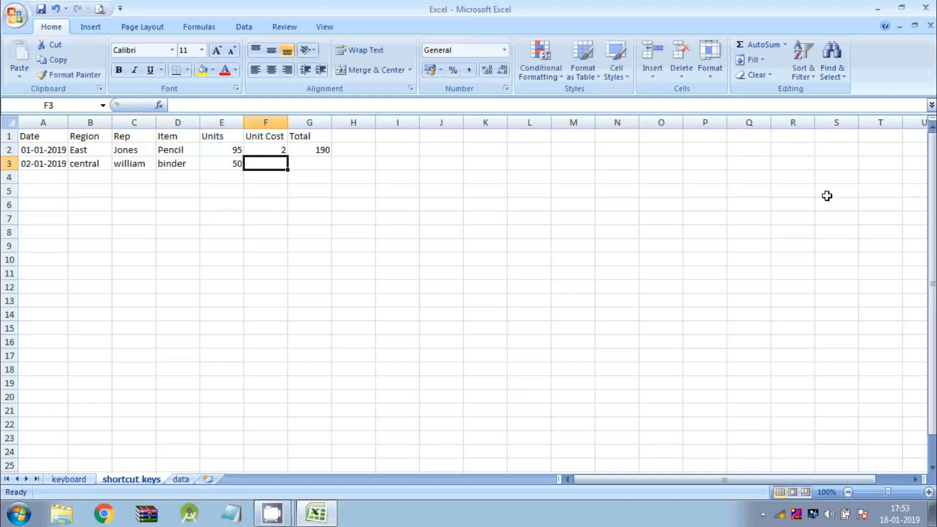
# - Set the unit cost in F3 to 20 and fill the total formula from G2 down into G3
pyautogui.write('20')
pyautogui.press('Tab')
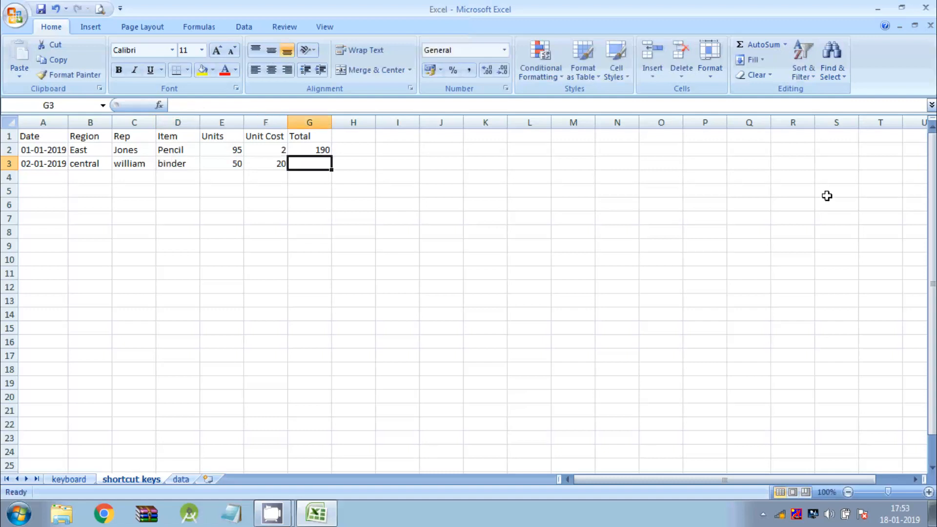
pyautogui.hotkey('ctrl', 'd')
pyautogui.press('Return')
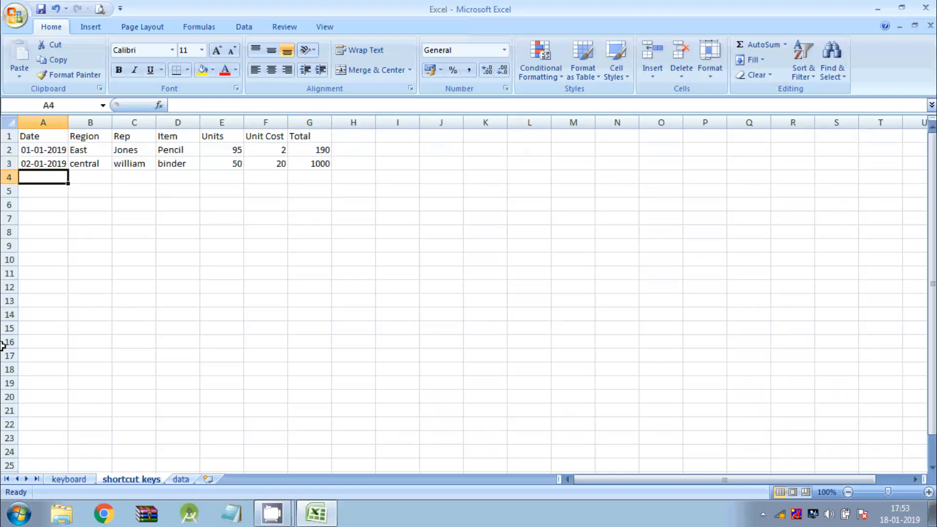
# - Copy the two completed sales records in A2:G3
pyautogui.moveTo(34, 149); pyautogui.dragTo(318, 166)
pyautogui.hotkey('ctrl', 'c')
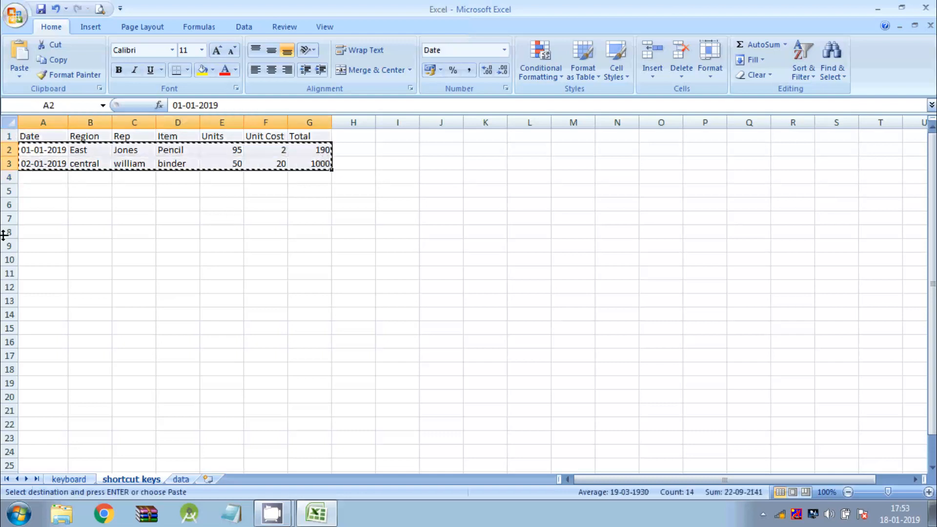
pyautogui.moveTo(21, 173); pyautogui.dragTo(287, 462)
pyautogui.click(264, 438)
pyautogui.hotkey('ctrl', 'v')
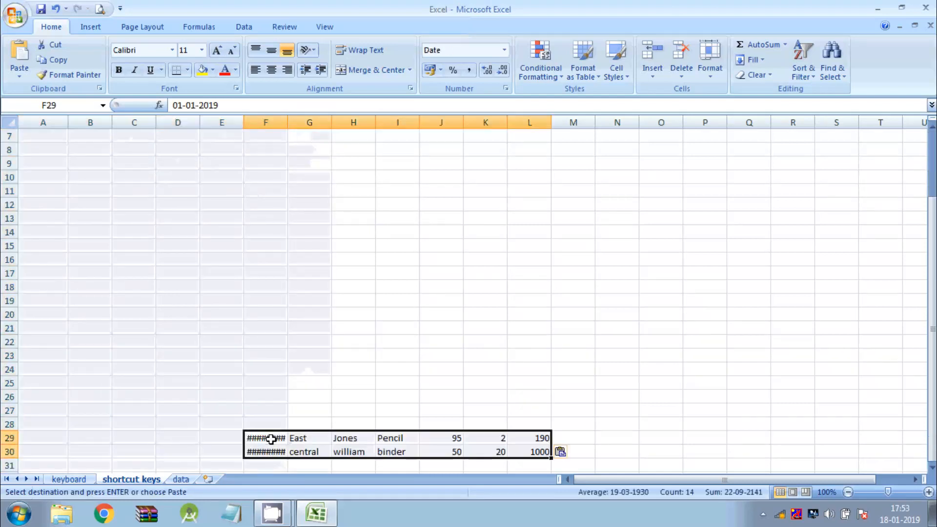
pyautogui.hotkey('ctrl', 'z')
pyautogui.scroll(2, 164, 396)
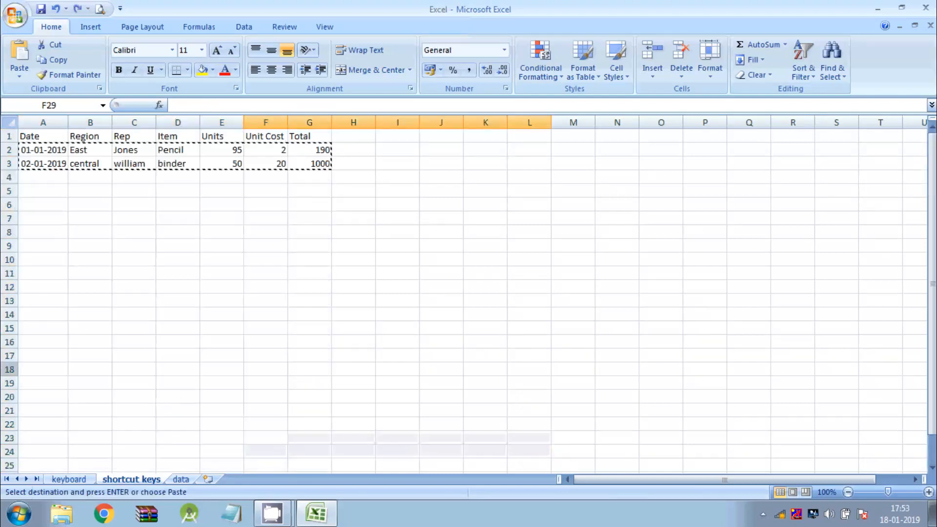
# - Paste the two copied records into A4:G5 and repeat them through A6:G33
pyautogui.moveTo(35, 178); pyautogui.dragTo(299, 472)
pyautogui.hotkey('ctrl', 'v')
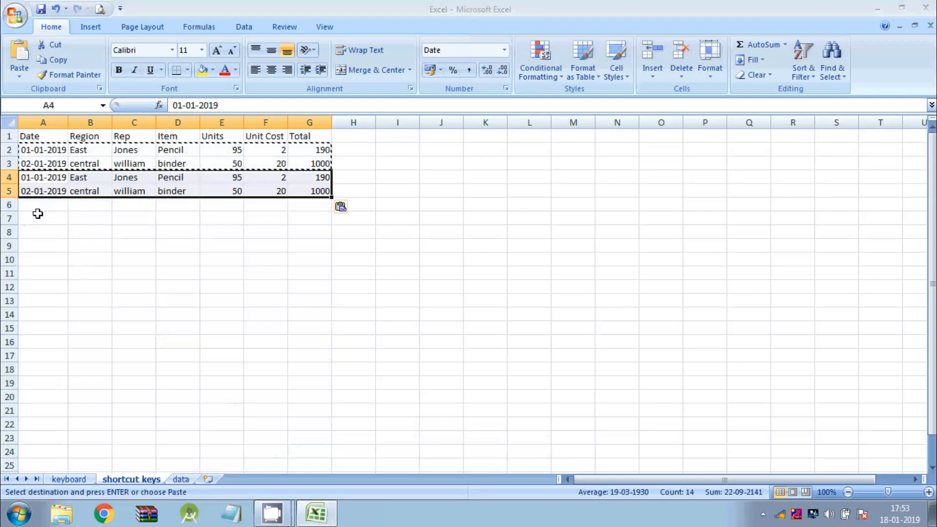
pyautogui.hotkey('ctrl', 'c')
pyautogui.moveTo(32, 204); pyautogui.dragTo(318, 479)
pyautogui.press('Return')
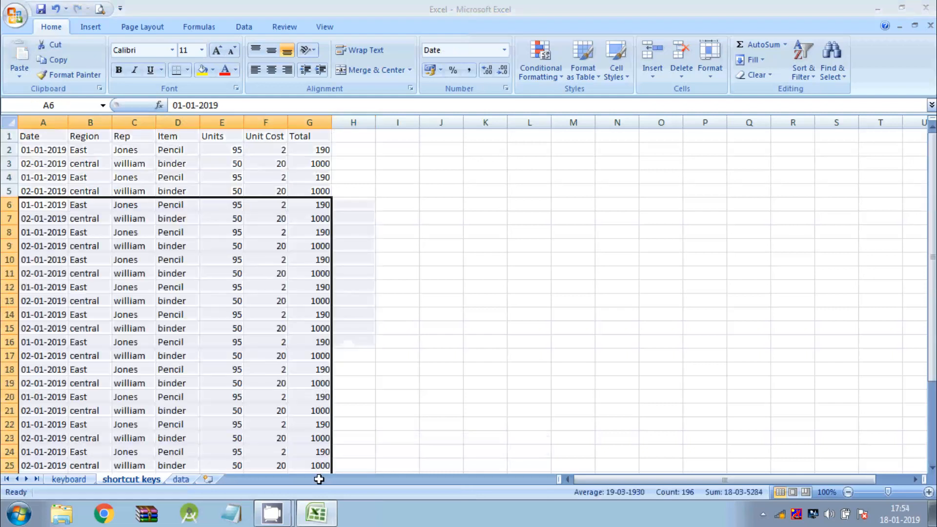
pyautogui.click(389, 176)
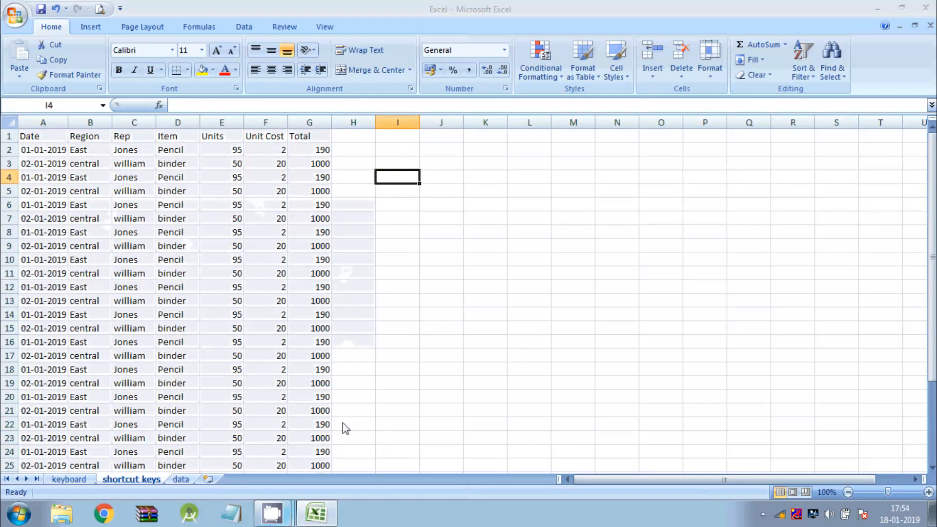
# - Look through the sales table on the shortcut keys sheet, from the header row down past the last record and back
pyautogui.scroll(-3, 247, 410)
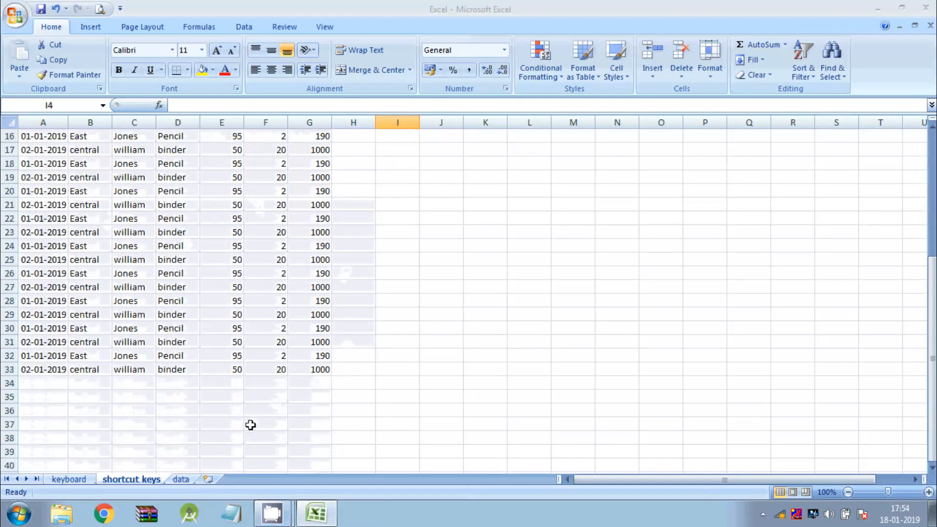
pyautogui.scroll(3, 249, 421)
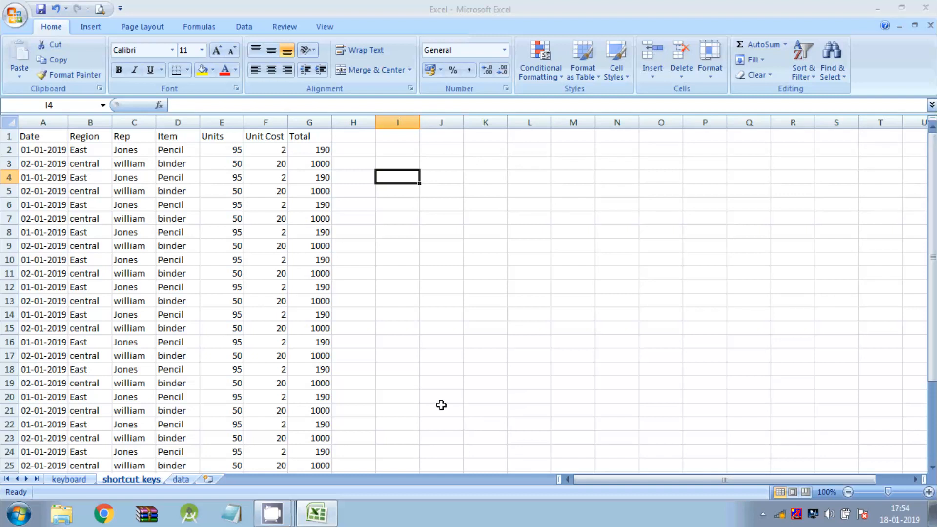
pyautogui.click(933, 467)
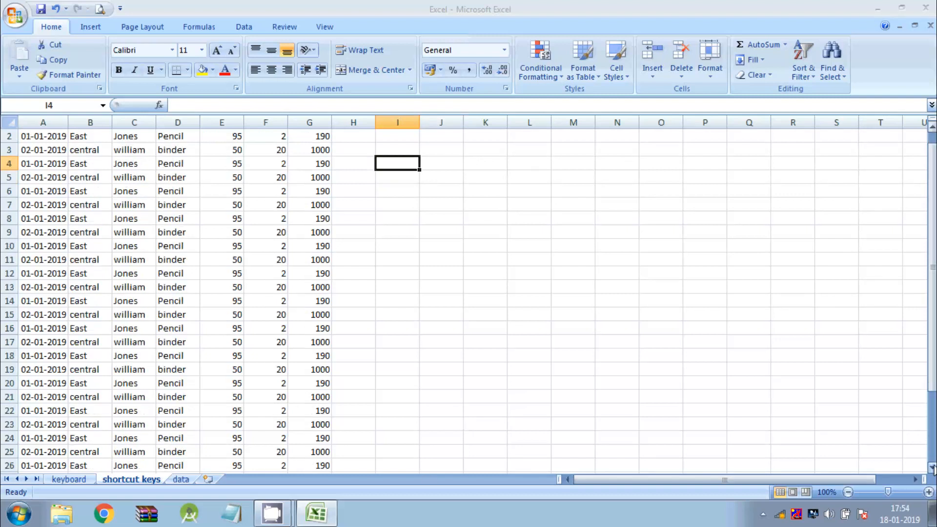
pyautogui.click(932, 467)
pyautogui.click(933, 467)
pyautogui.click(933, 468)
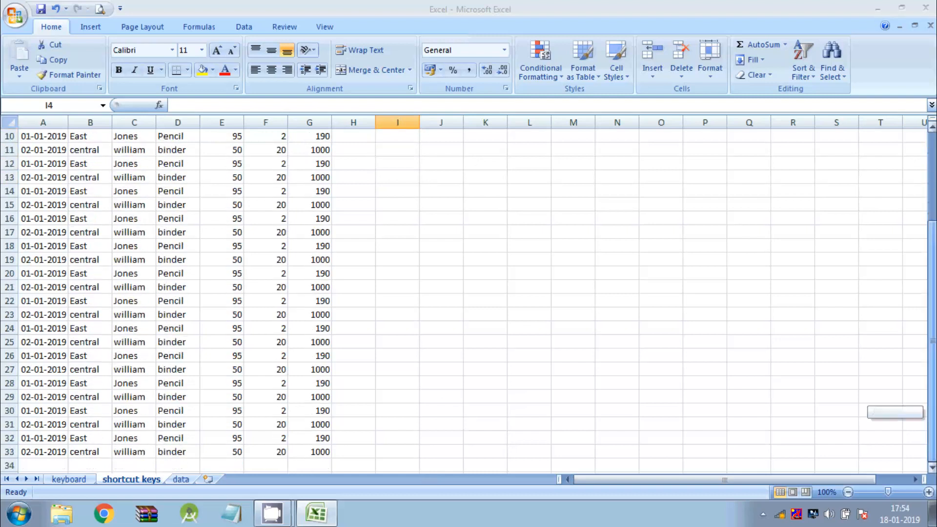
pyautogui.moveTo(931, 413); pyautogui.dragTo(916, 264)
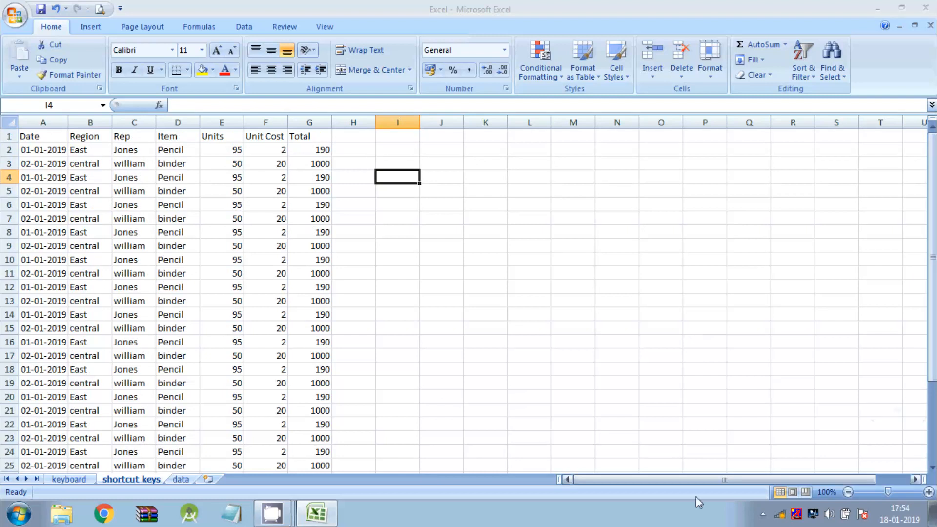
pyautogui.moveTo(671, 480)
pyautogui.mouseDown()
pyautogui.moveTo(682, 479)
pyautogui.moveTo(668, 480)
pyautogui.mouseUp()
pyautogui.moveTo(931, 263); pyautogui.dragTo(931, 270)
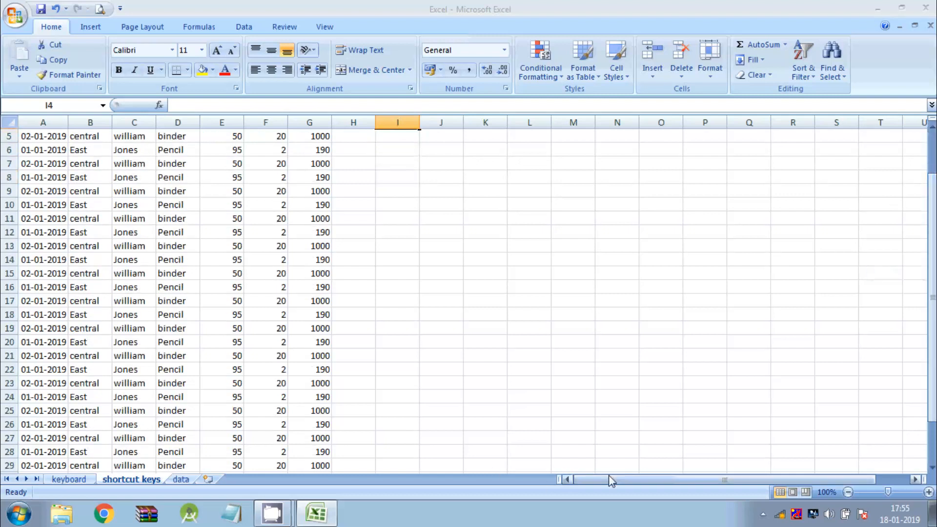
pyautogui.moveTo(610, 478); pyautogui.dragTo(672, 477)
pyautogui.moveTo(595, 487)
pyautogui.mouseDown()
pyautogui.moveTo(586, 488)
pyautogui.moveTo(668, 486)
pyautogui.moveTo(586, 486)
pyautogui.mouseUp()
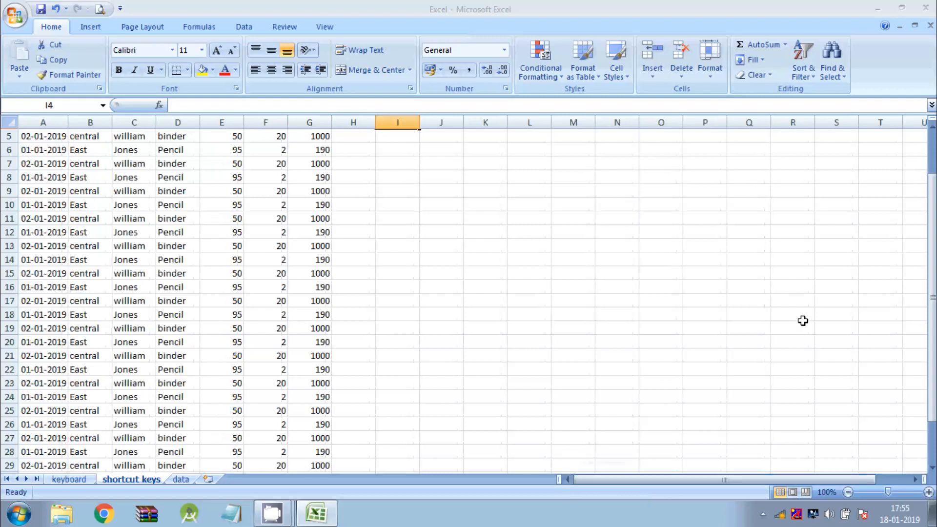
pyautogui.moveTo(935, 321); pyautogui.dragTo(933, 305)
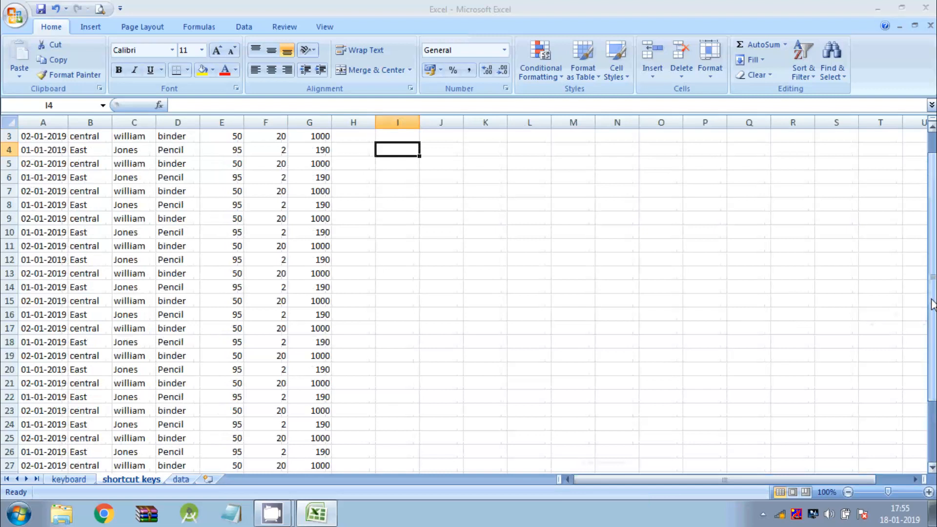
pyautogui.click(933, 128)
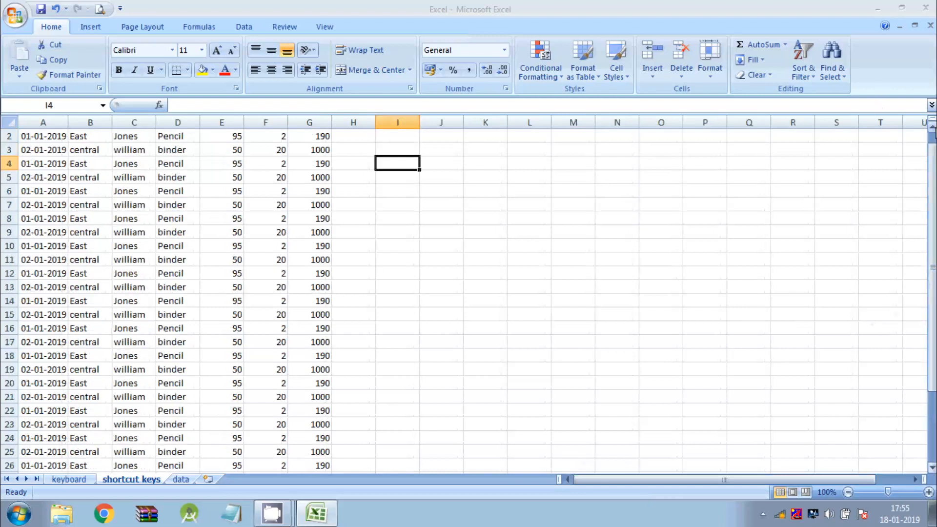
pyautogui.click(933, 127)
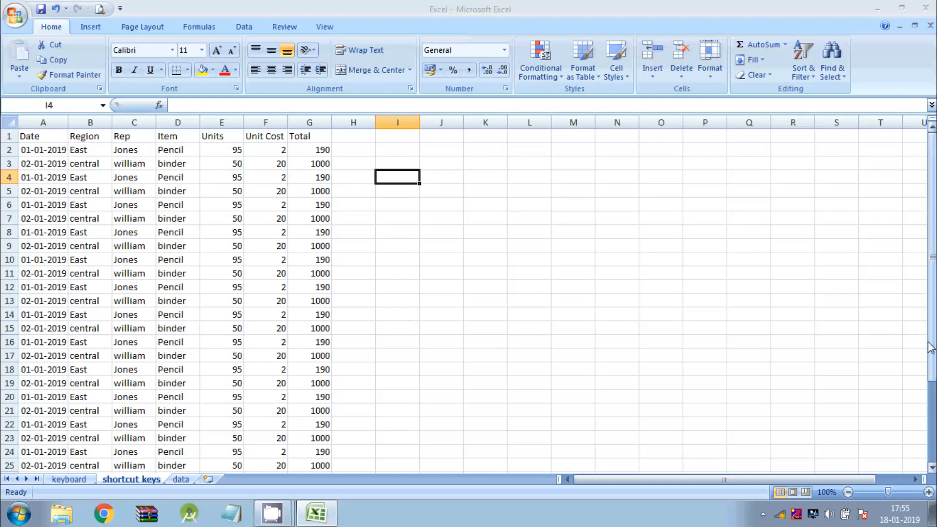
pyautogui.click(932, 467)
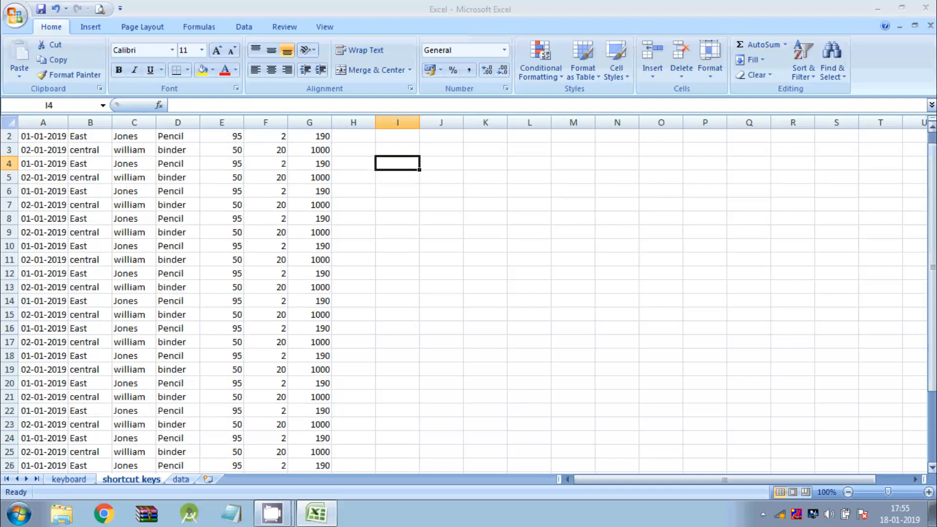
pyautogui.click(932, 467)
pyautogui.click(932, 467)
pyautogui.click(932, 467)
pyautogui.click(932, 467)
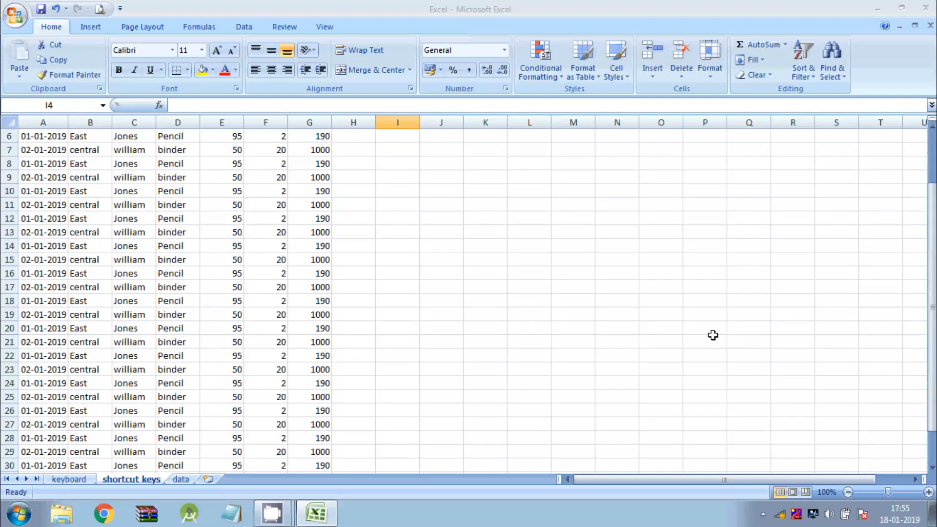
pyautogui.scroll(-2, 690, 467)
pyautogui.scroll(2, 622, 432)
# - Open the keyboard sheet and, starting from cell P4, move the active cell one box right, left, up and down
pyautogui.click(73, 480)
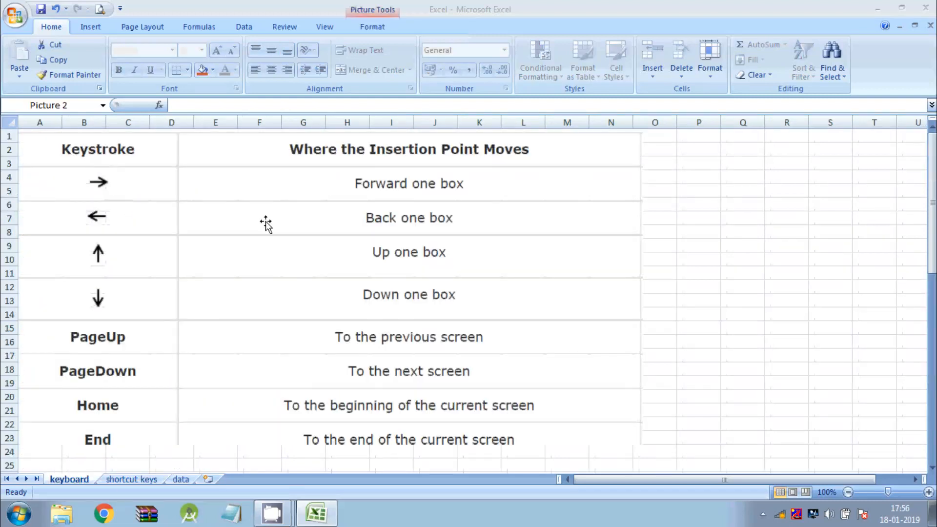
pyautogui.click(442, 180)
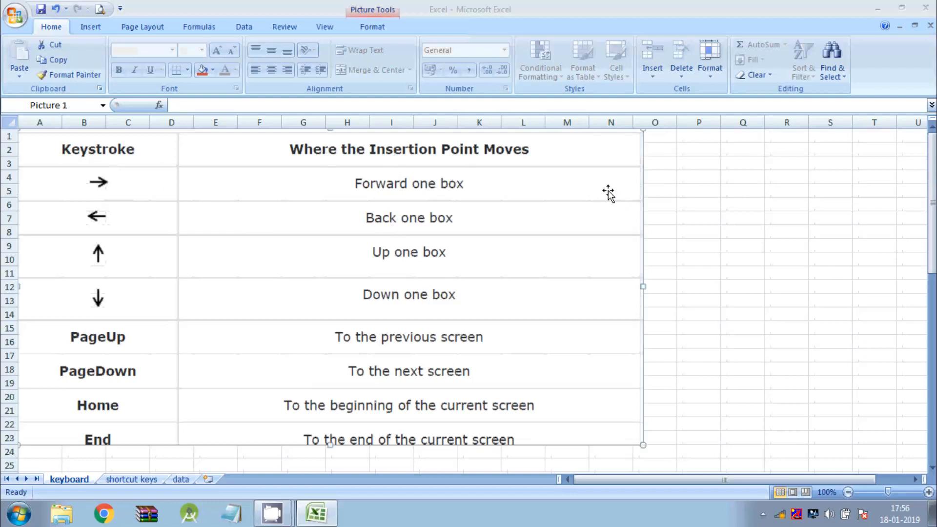
pyautogui.click(682, 177)
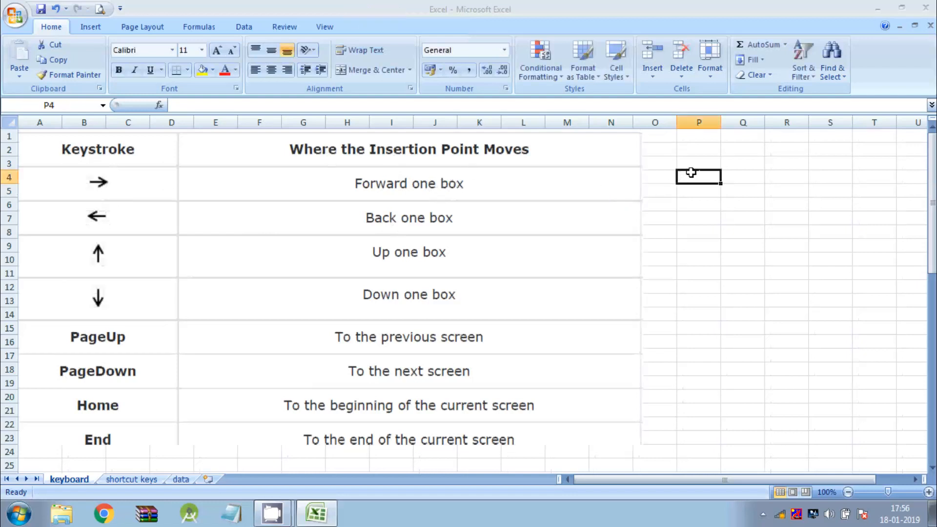
pyautogui.press('Right')
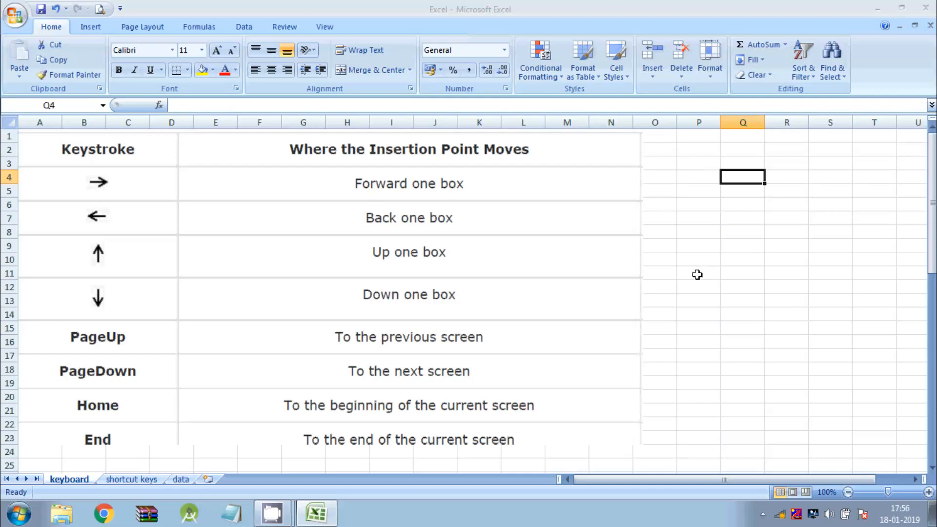
pyautogui.press('Left')
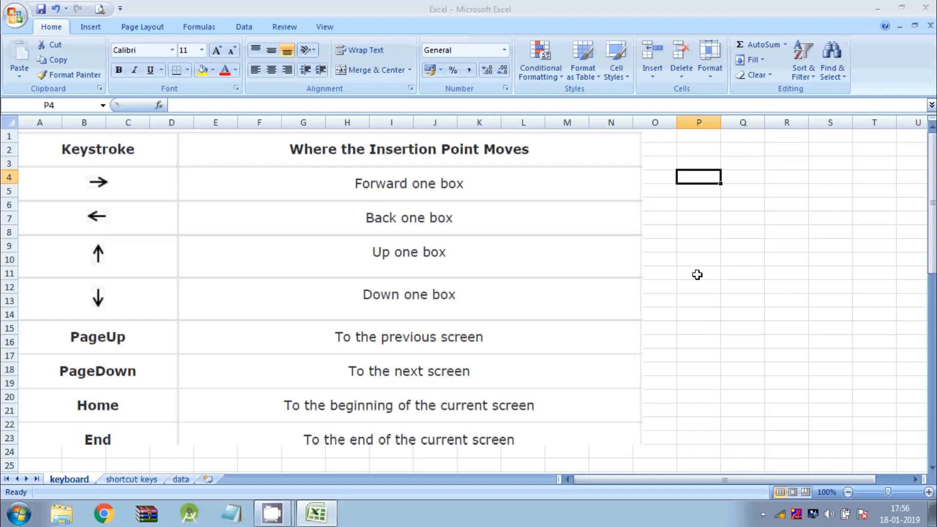
pyautogui.press('Up')
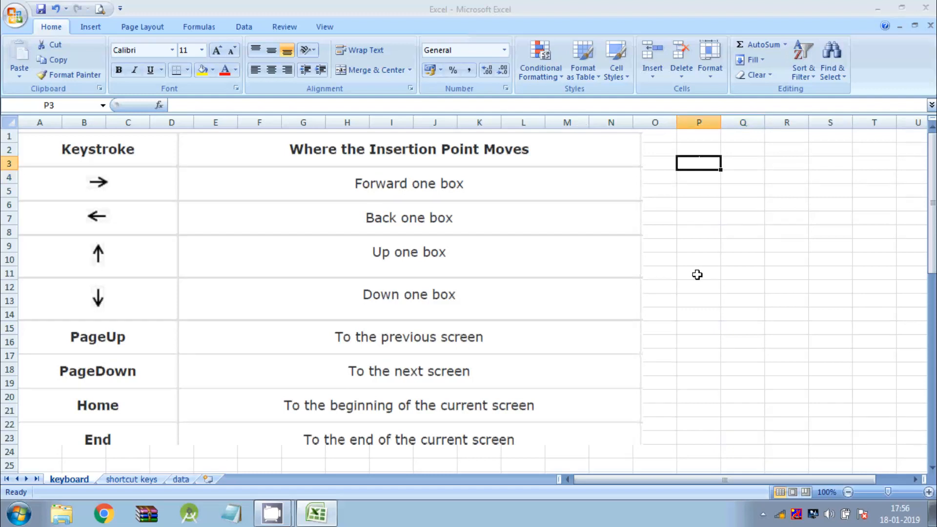
pyautogui.press('Down')
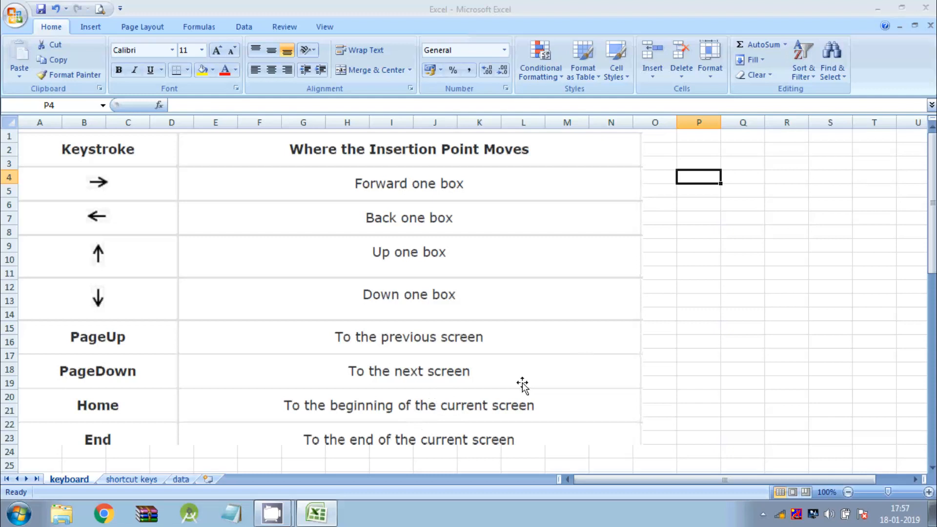
# - Starting from cell S22, jump the active cell to the last and first columns of row 22 and to column A's first and last rows
pyautogui.scroll(-1, 549, 393)
pyautogui.click(822, 381)
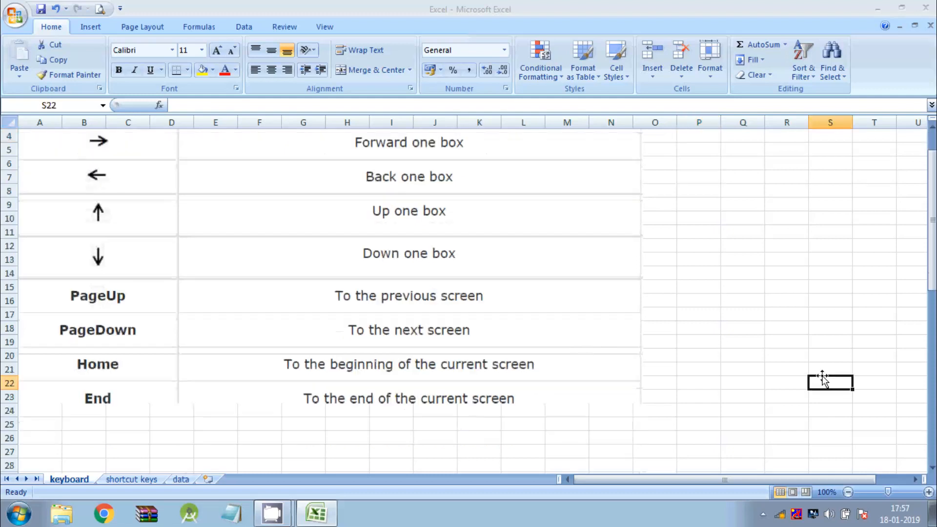
pyautogui.scroll(-1, 618, 391)
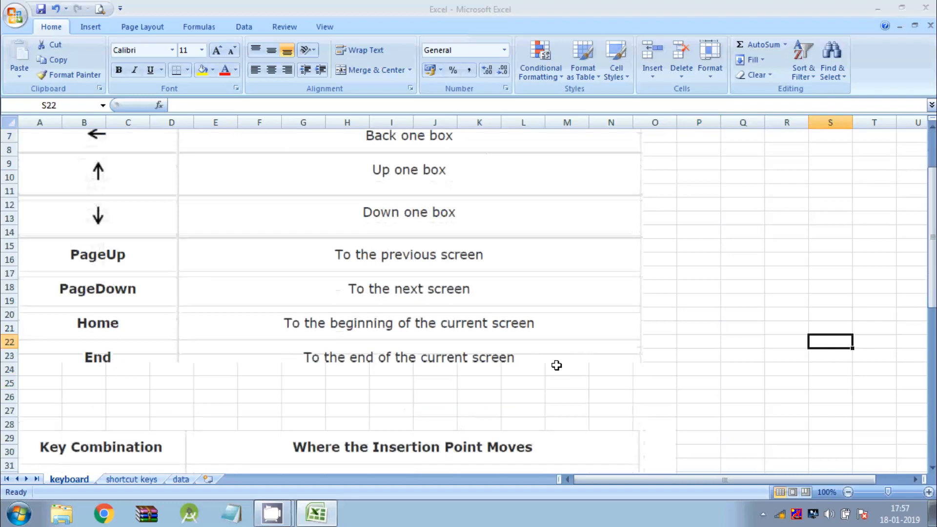
pyautogui.scroll(-1, 556, 399)
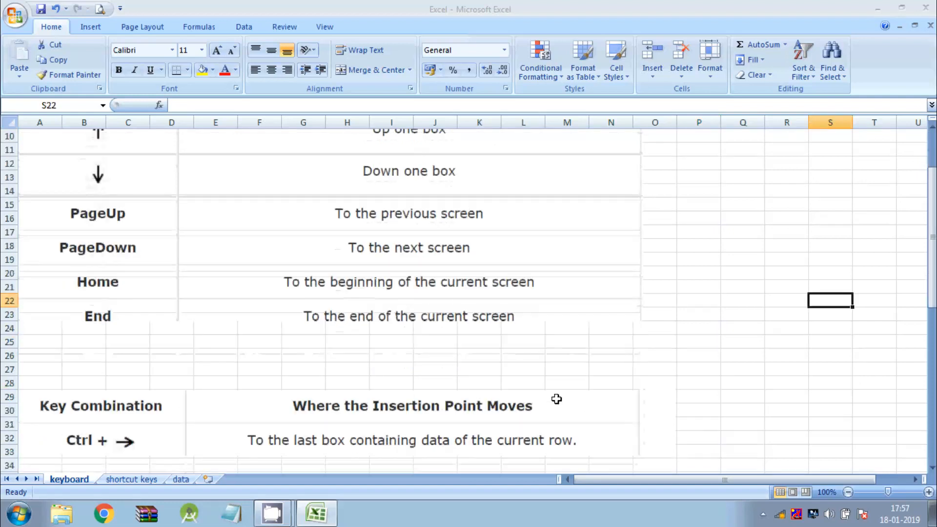
pyautogui.scroll(-5, 556, 399)
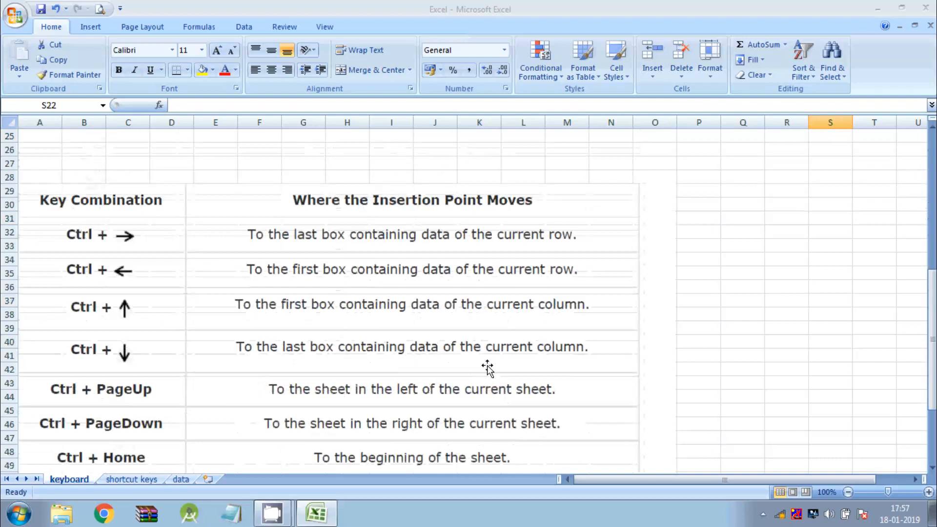
pyautogui.hotkey('ctrl', 'Right')
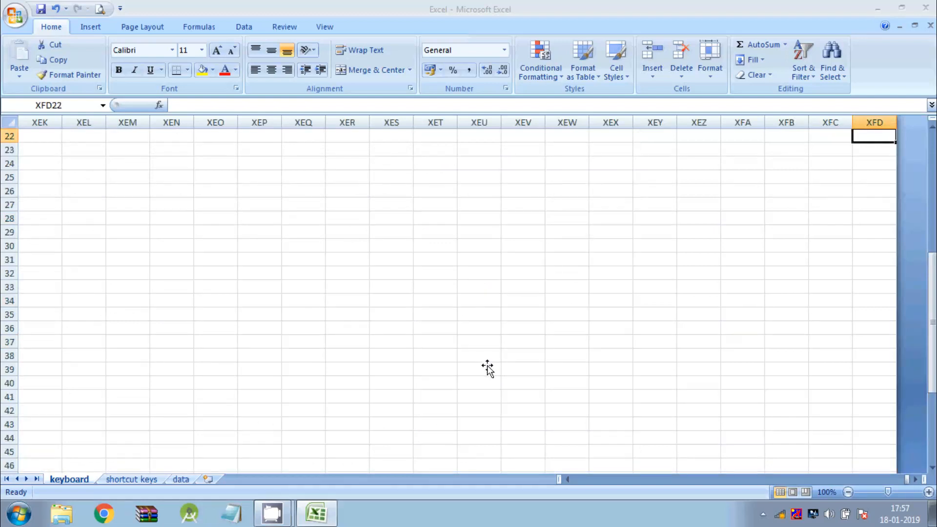
pyautogui.hotkey('ctrl', 'Left')
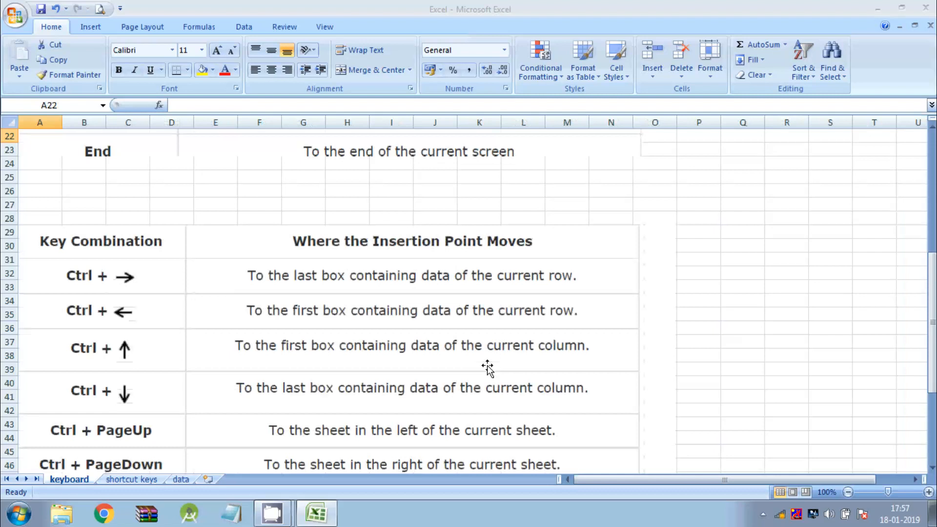
pyautogui.hotkey('ctrl', 'Up')
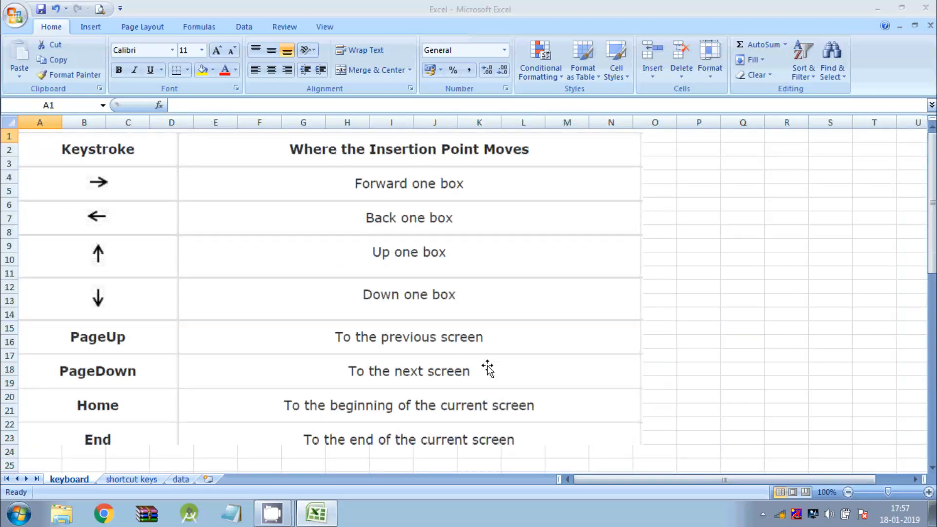
pyautogui.hotkey('ctrl', 'Down')
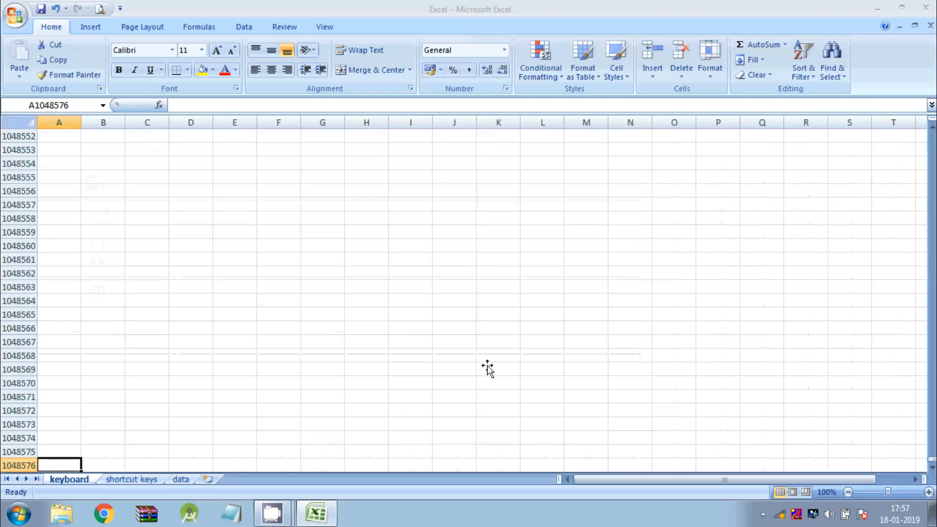
# - Return the active cell from the last row of column A to the beginning of the keyboard sheet, cell A1
pyautogui.scroll(14, 481, 357)
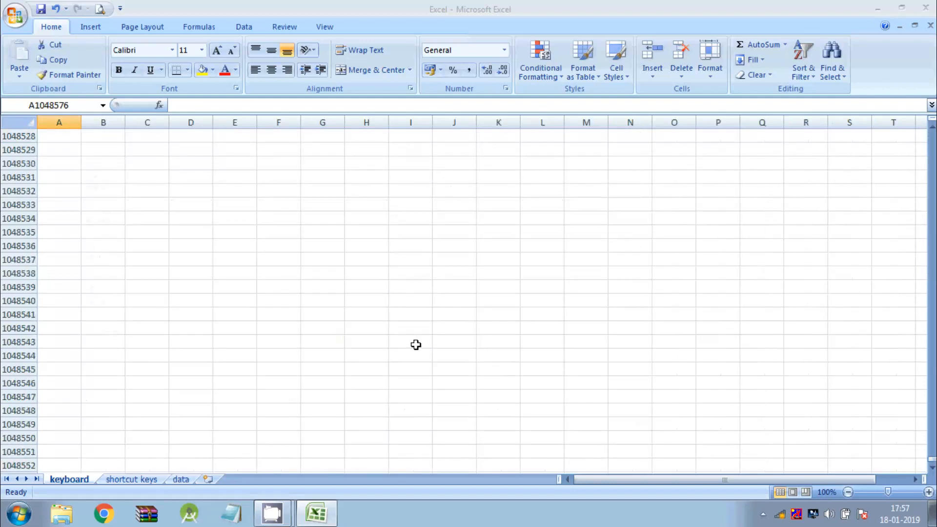
pyautogui.scroll(12, 391, 301)
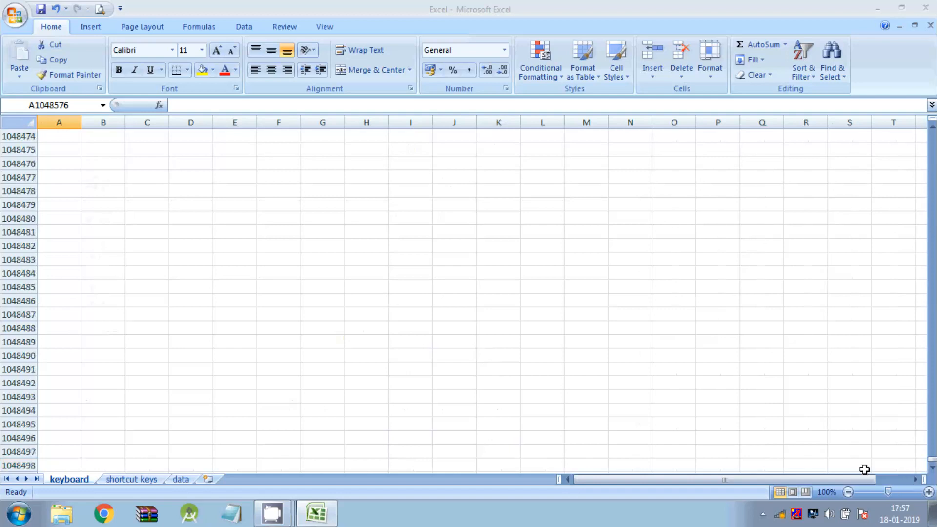
pyautogui.hotkey('ctrl', 'Home')
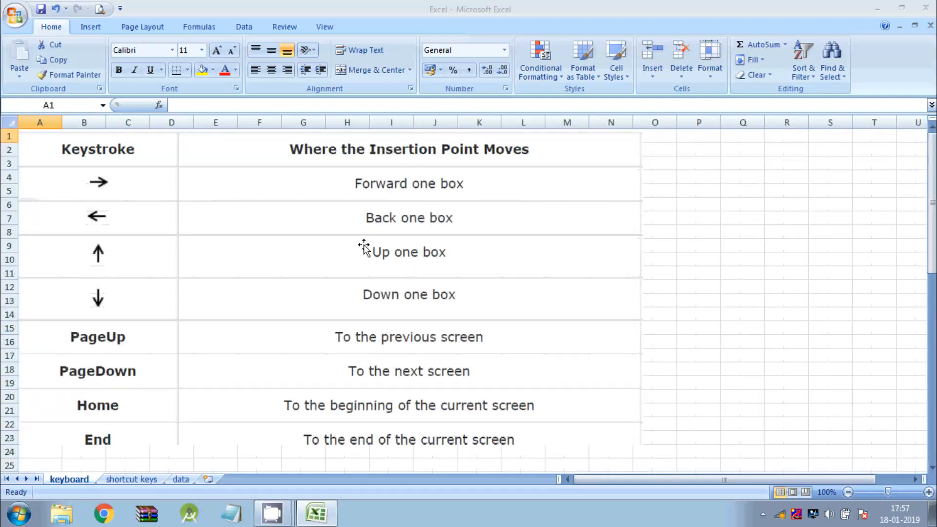
# - Review the key combination table down to the Moving with Go To Command heading and open the Go To dialog
pyautogui.scroll(-10, 272, 363)
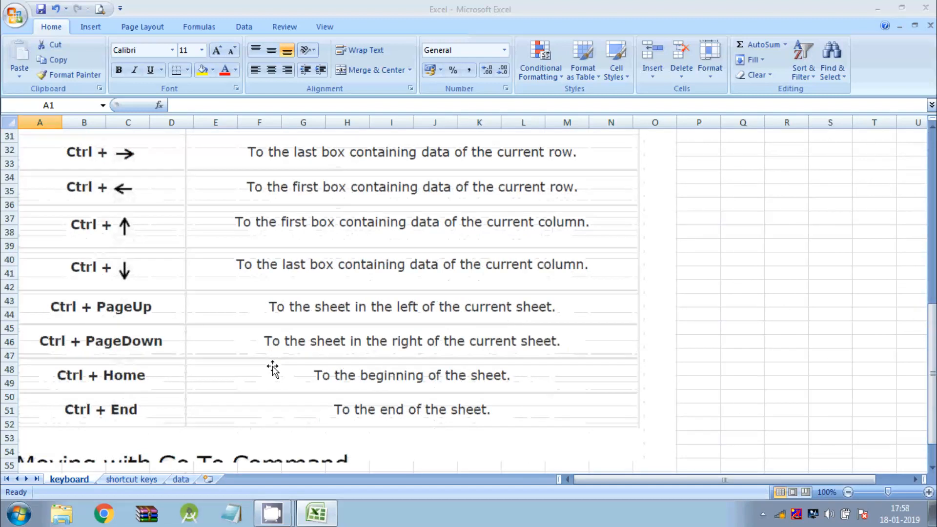
pyautogui.hotkey('ctrl', 'g')
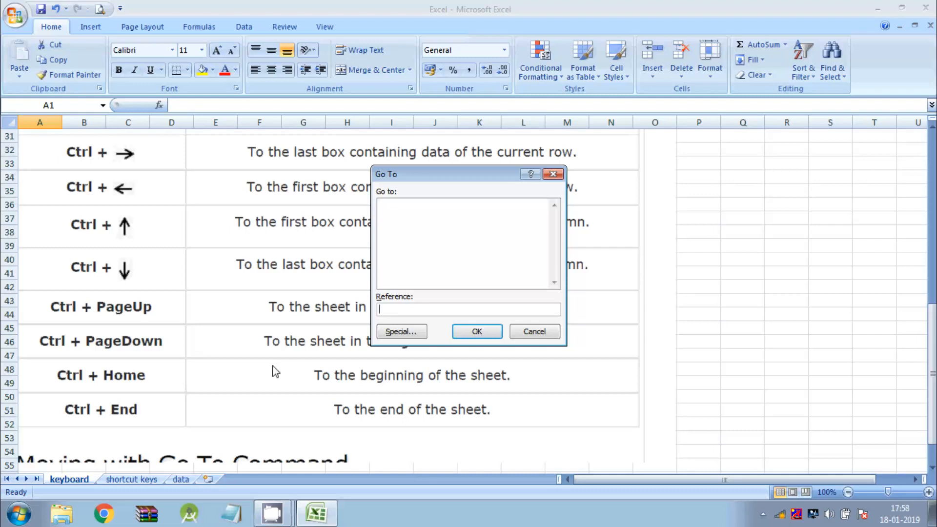
pyautogui.click(272, 514)
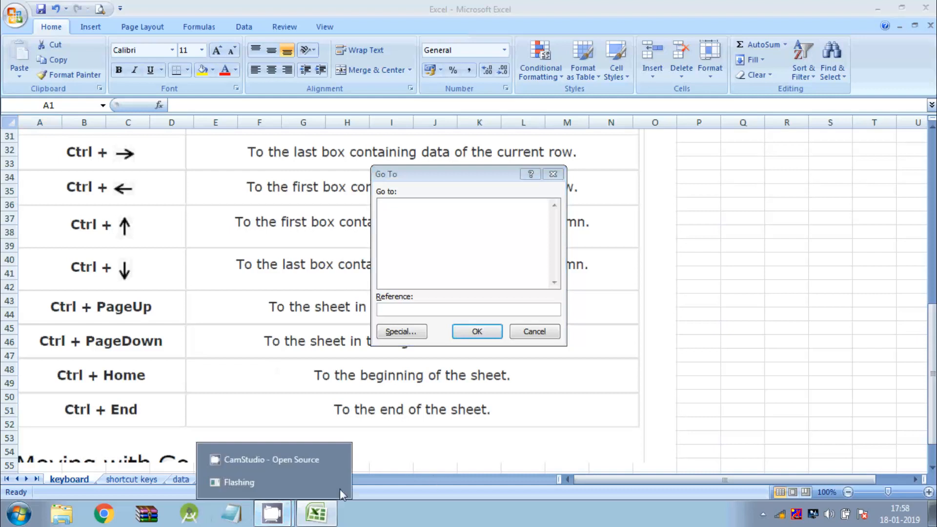
pyautogui.click(292, 460)
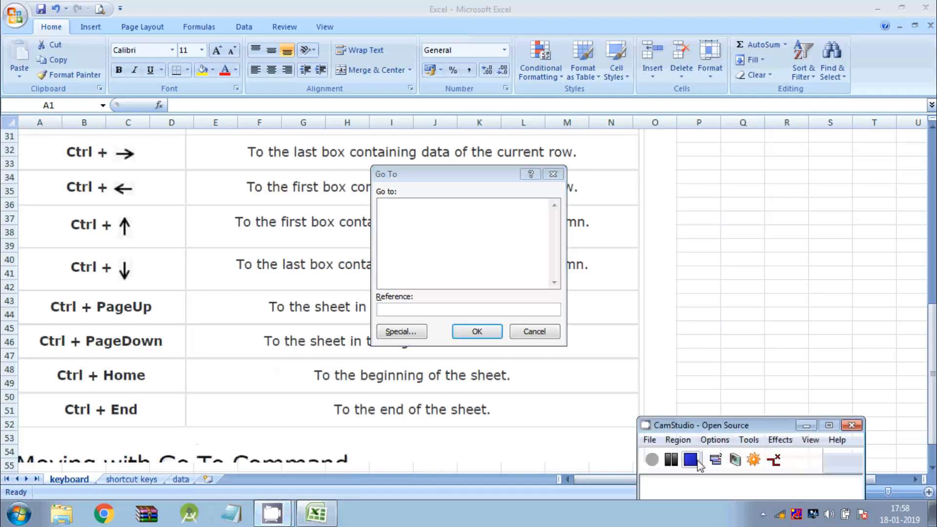